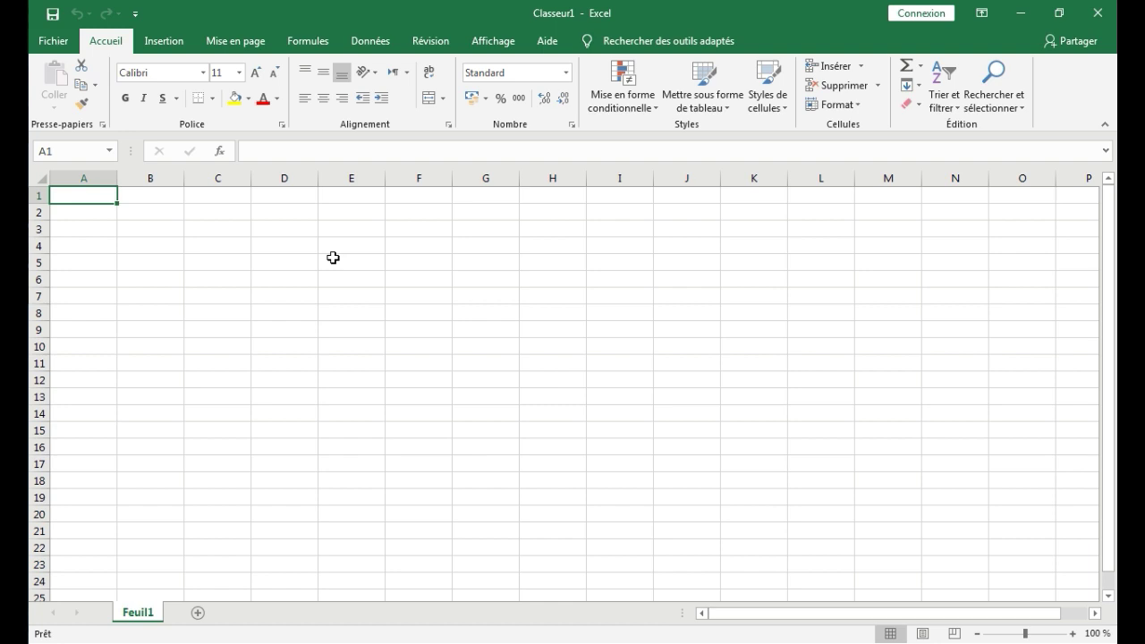
# Enter the label "Logo société" in cell A1 and "Nom société" in cell C1.
pyautogui.write('go')
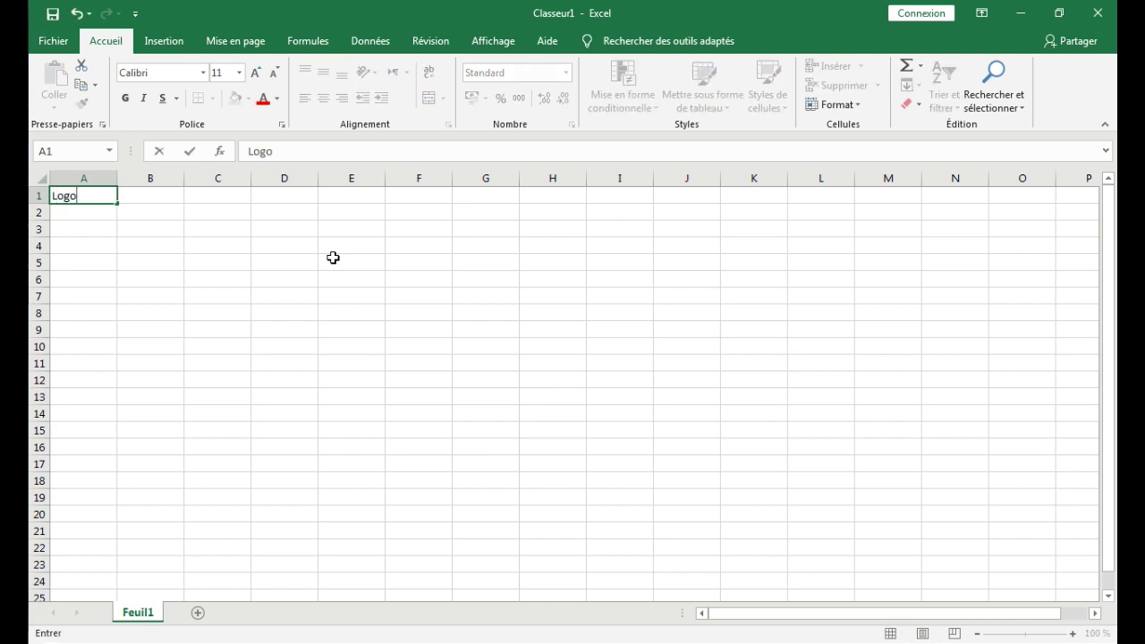
pyautogui.write(' société')
pyautogui.click(234, 197)
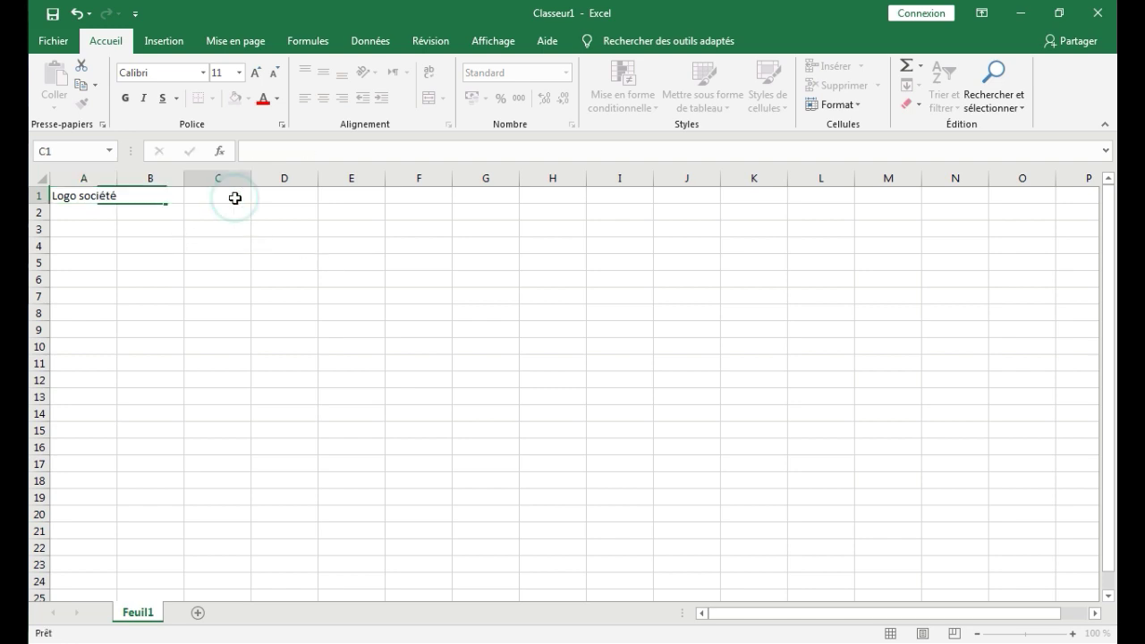
pyautogui.write('Nom société')
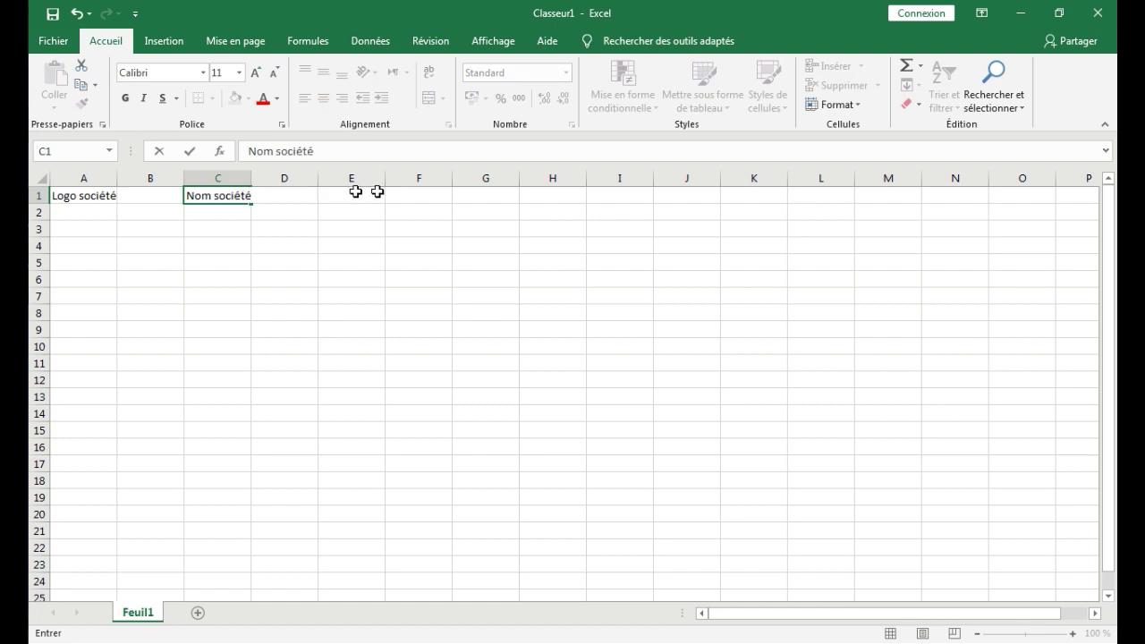
# Enter the customer block labels "Client" in cell G2 and "Adresse" in cell G3.
pyautogui.click(491, 214)
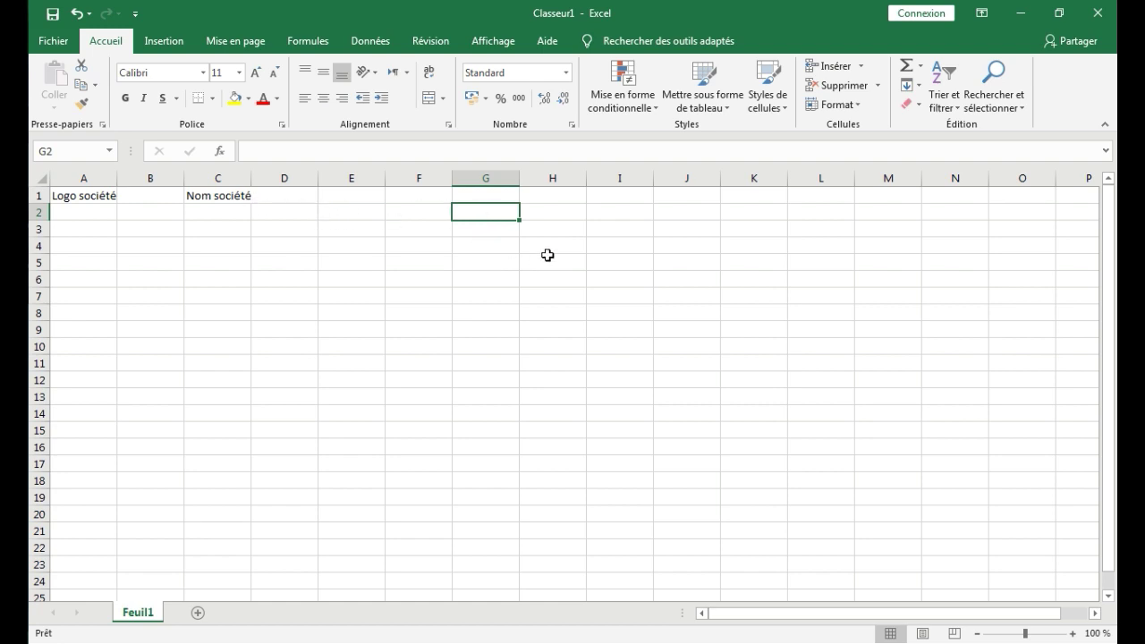
pyautogui.write('Client')
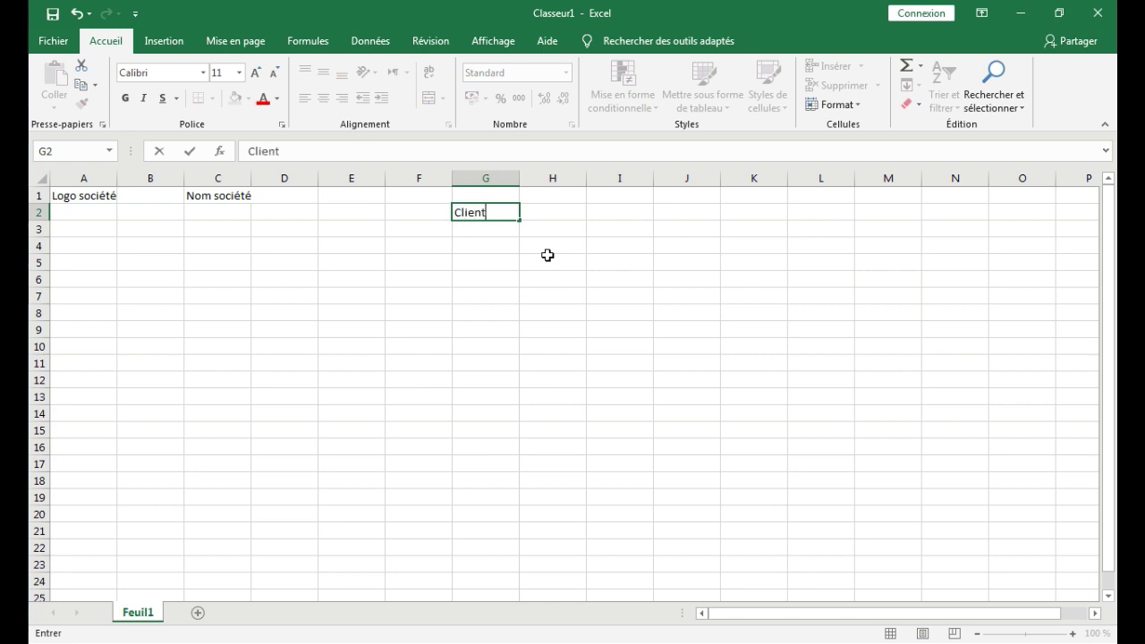
pyautogui.click(484, 233)
pyautogui.write('A')
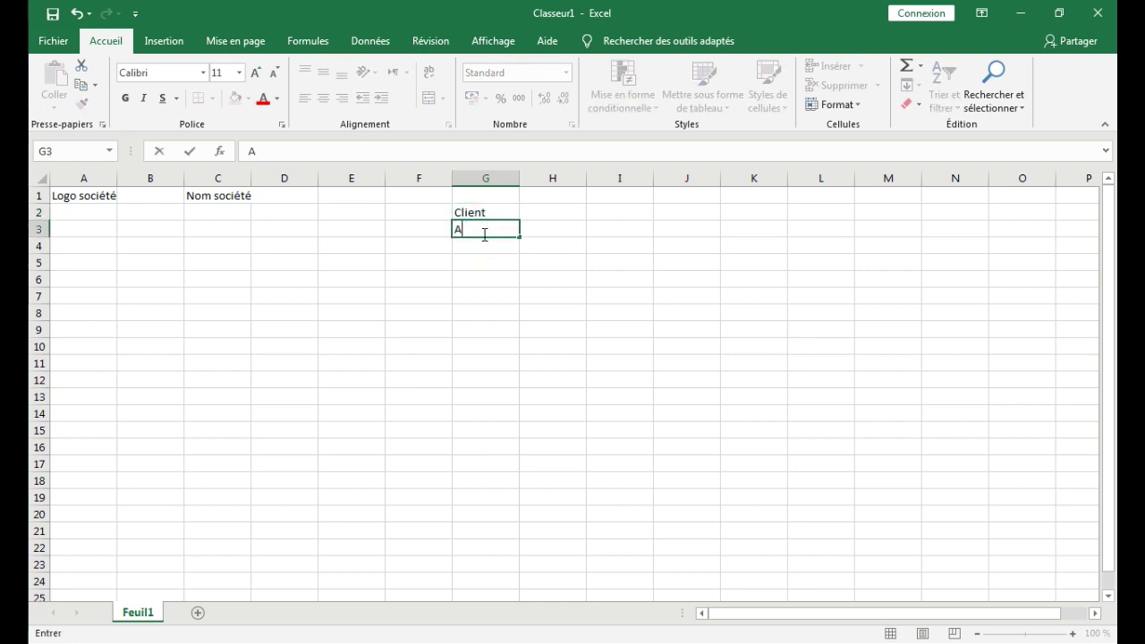
pyautogui.write('dresse')
# Enter the invoice number label "N° Facture" in cell A5.
pyautogui.click(73, 264)
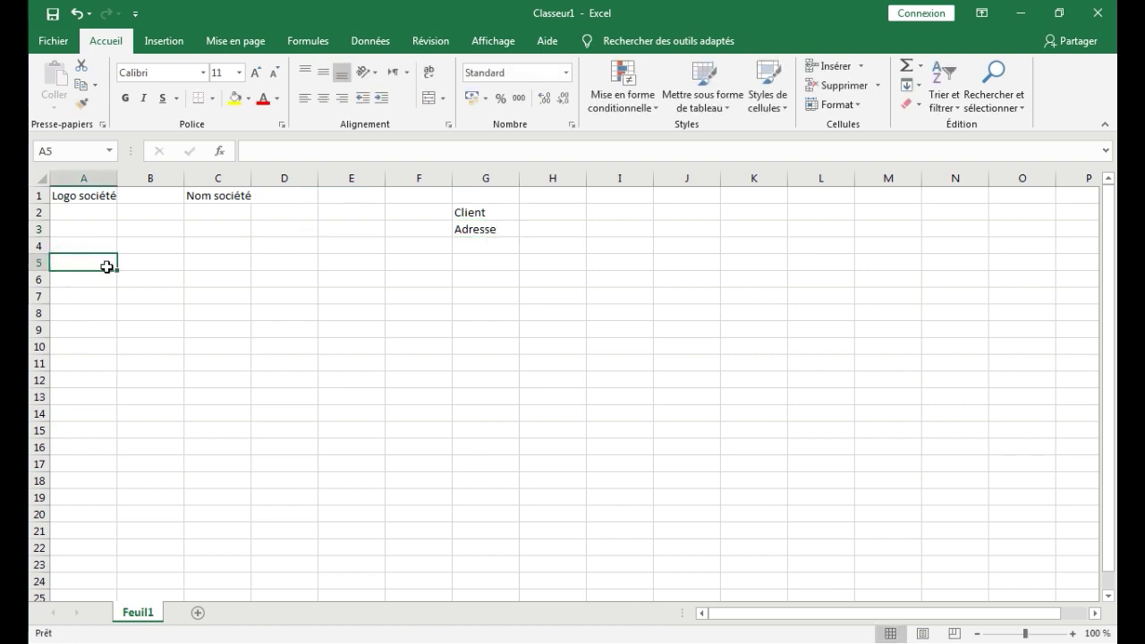
pyautogui.write('N')
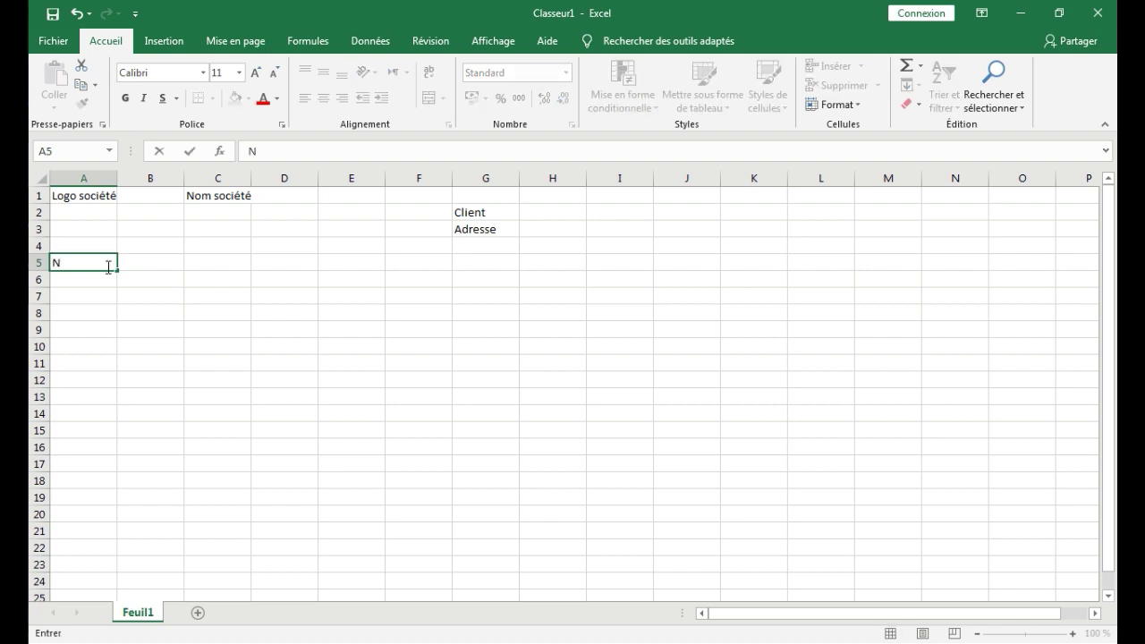
pyautogui.write('° Facture')
# Enter the headers "Date" in cell A7 and "Echéance" in cell B7.
pyautogui.click(99, 294)
pyautogui.write('Dat')
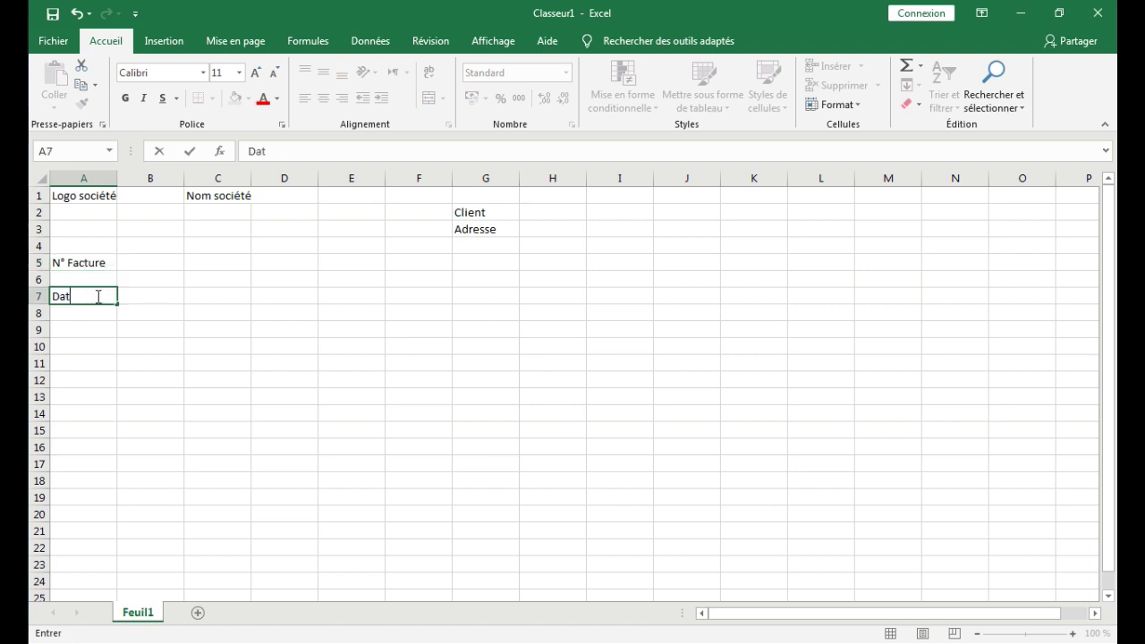
pyautogui.write('e')
pyautogui.press('Tab')
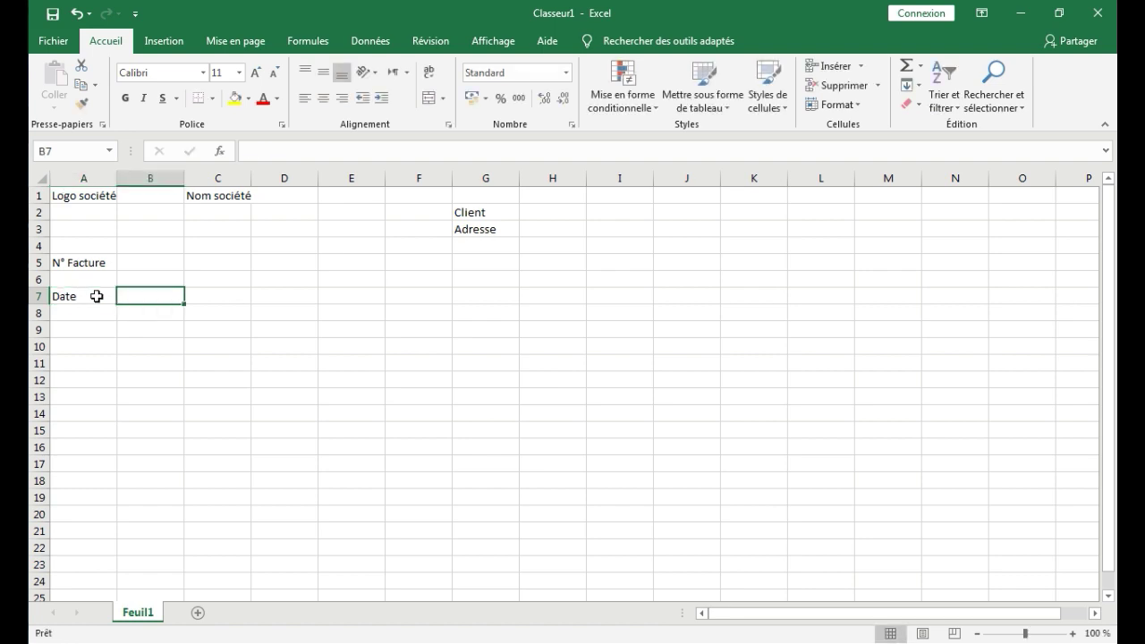
pyautogui.write('Echéance')
# Enter the headers "N° BC" in cell C7 and "N° BL" in cell D7.
pyautogui.click(211, 298)
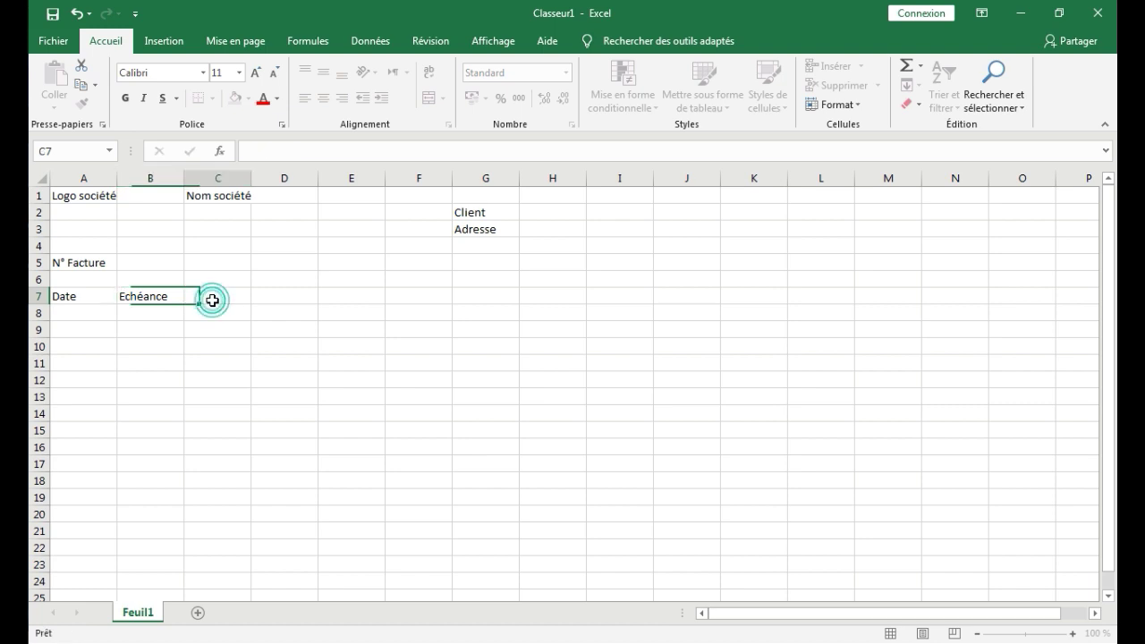
pyautogui.write('N')
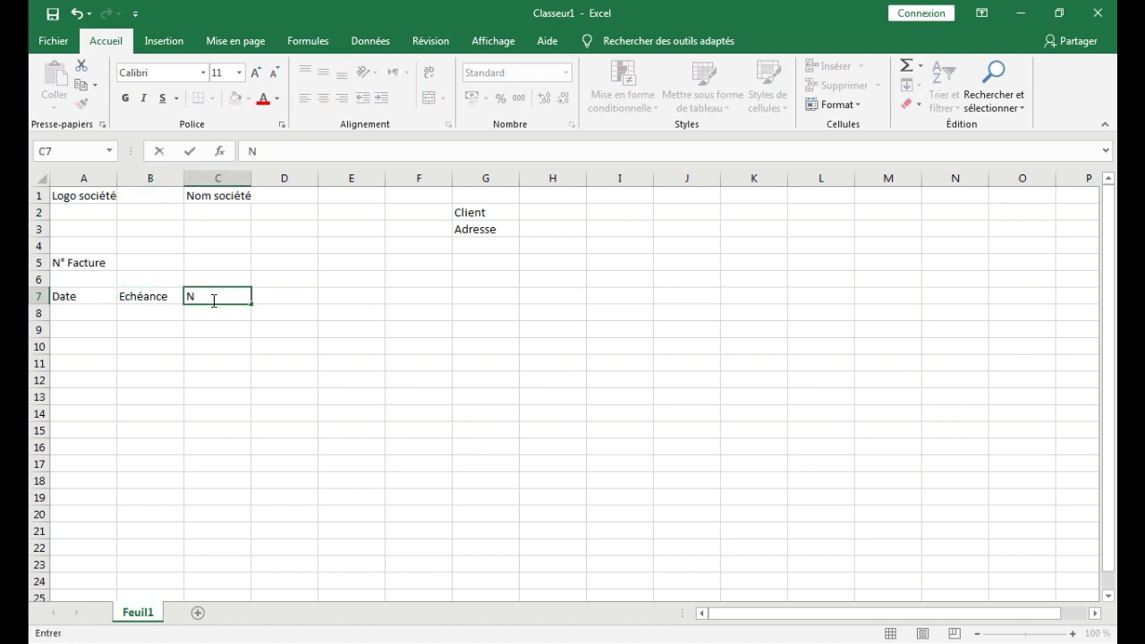
pyautogui.write('° BC')
pyautogui.click(272, 299)
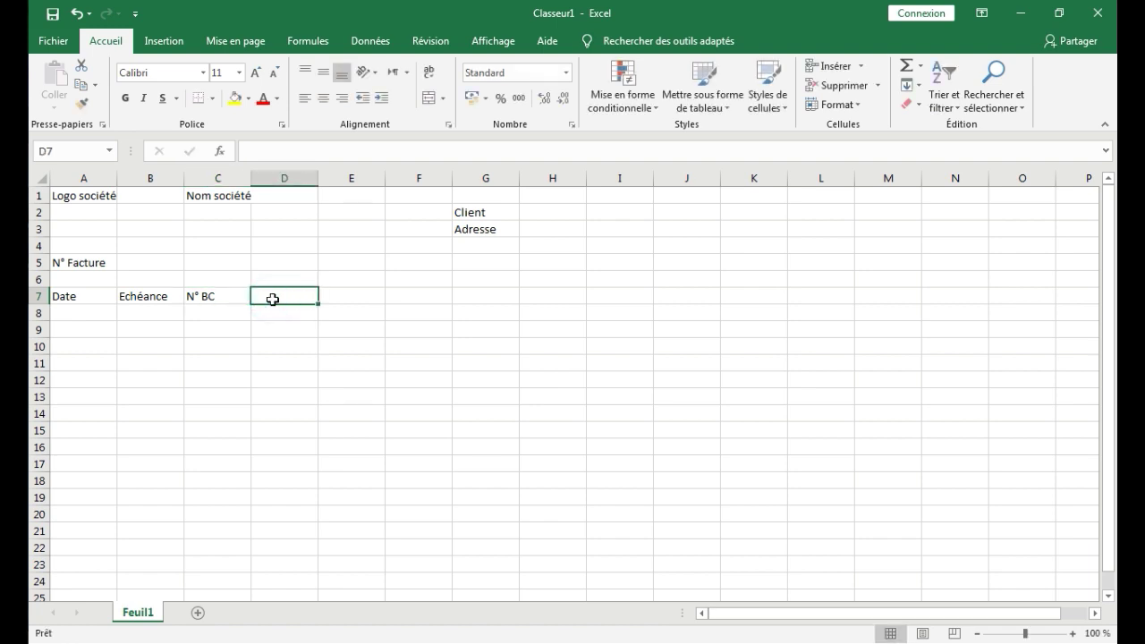
pyautogui.write('N° B')
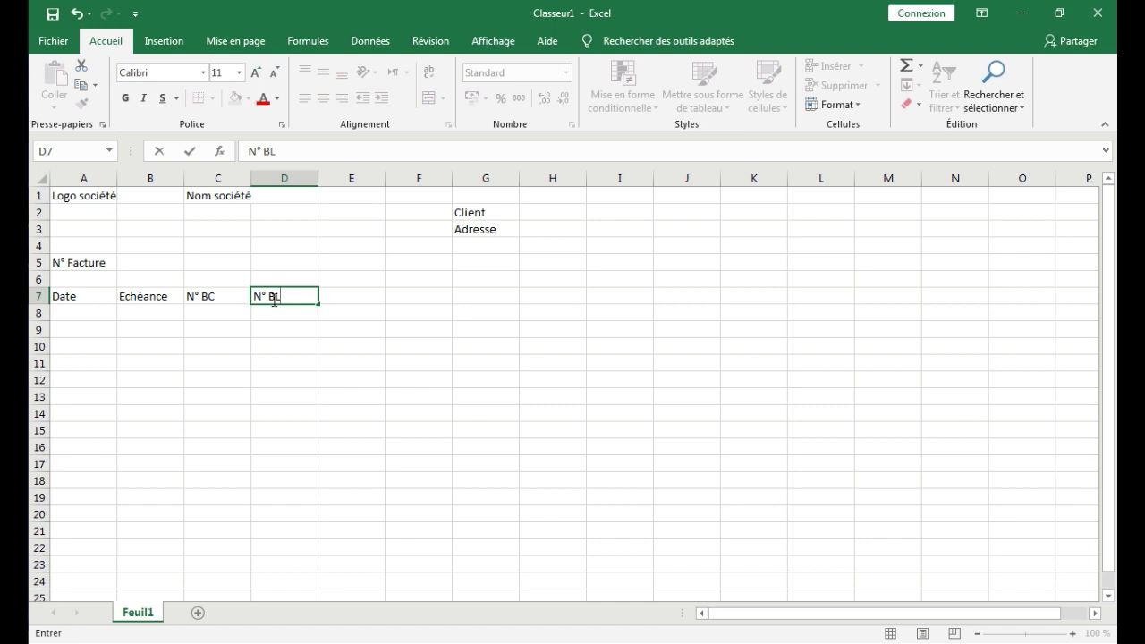
pyautogui.write('L')
# Enter the header "Mode de règlement" in cell E7 and auto-fit column E to its text.
pyautogui.click(332, 296)
pyautogui.write('M')
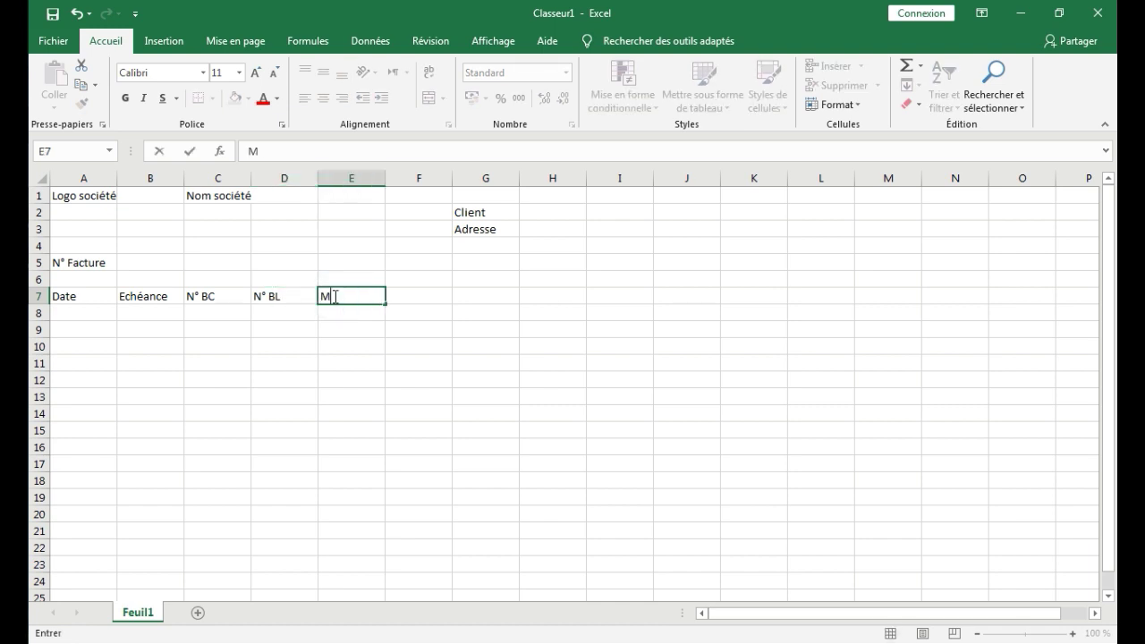
pyautogui.write('ode de réglement')
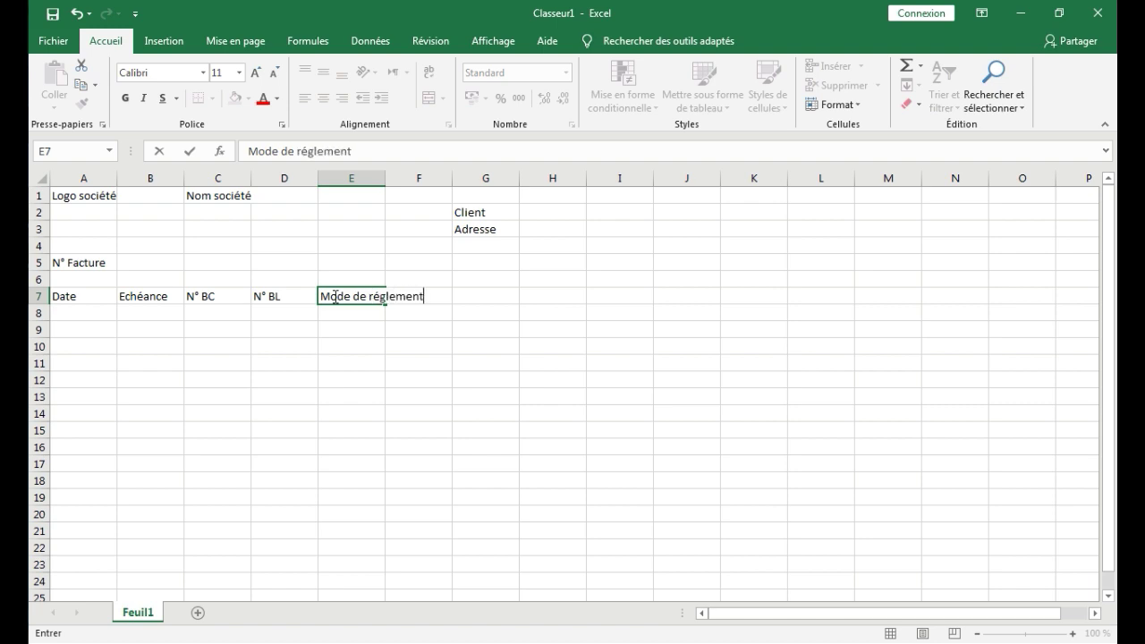
pyautogui.doubleClick(385, 177)
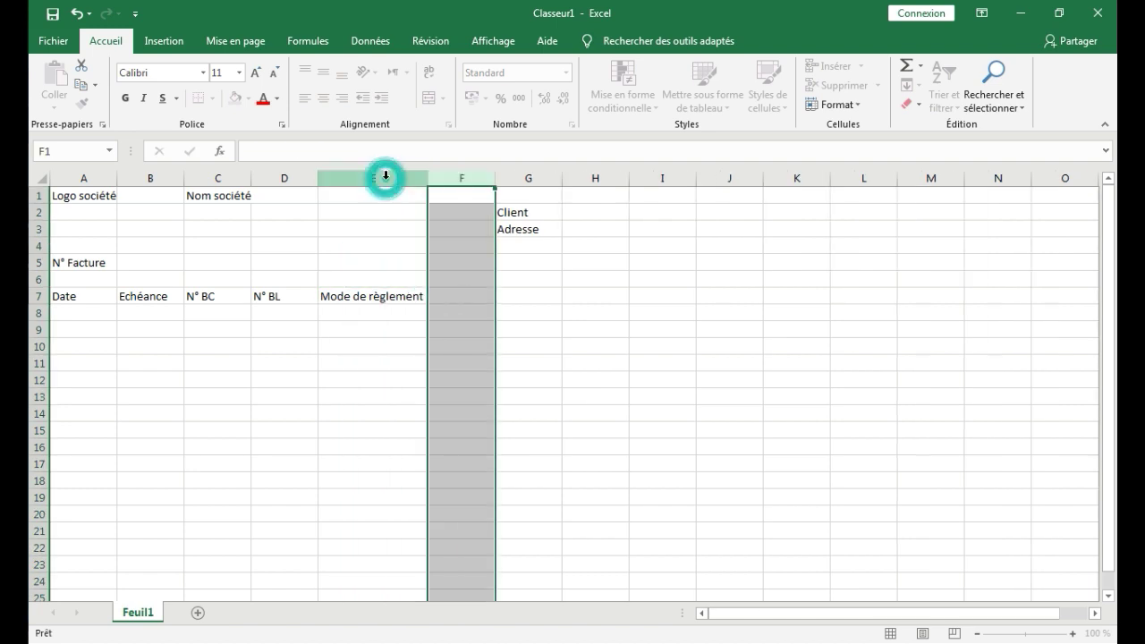
pyautogui.click(546, 321)
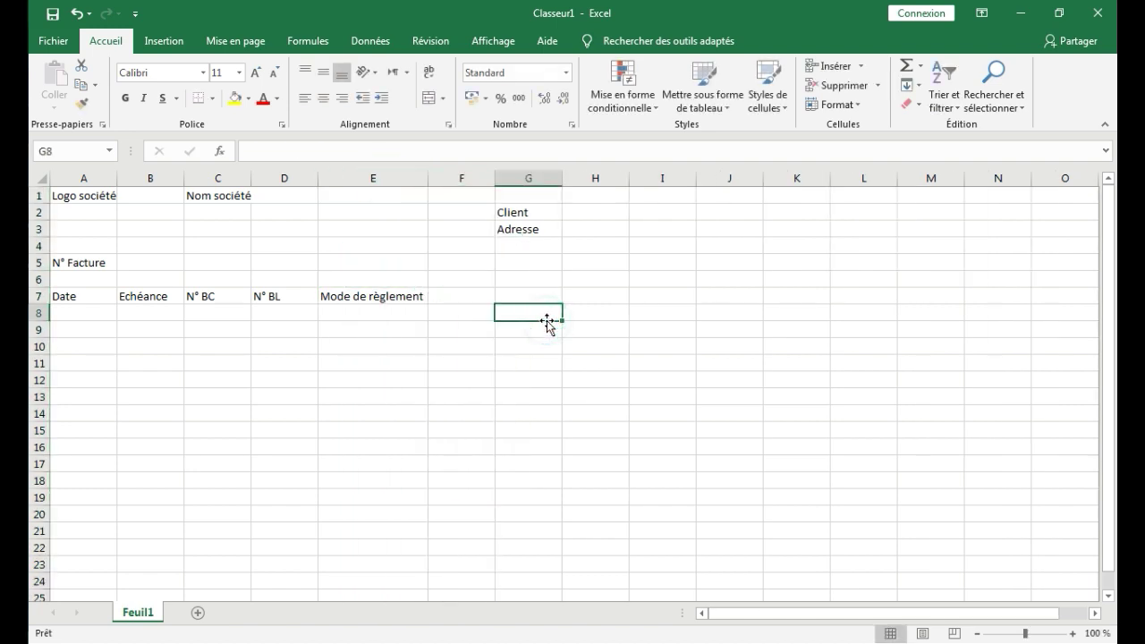
# Enter the item table headers "Code article" in cell A10 and "Désignation" in cell B10.
pyautogui.click(77, 347)
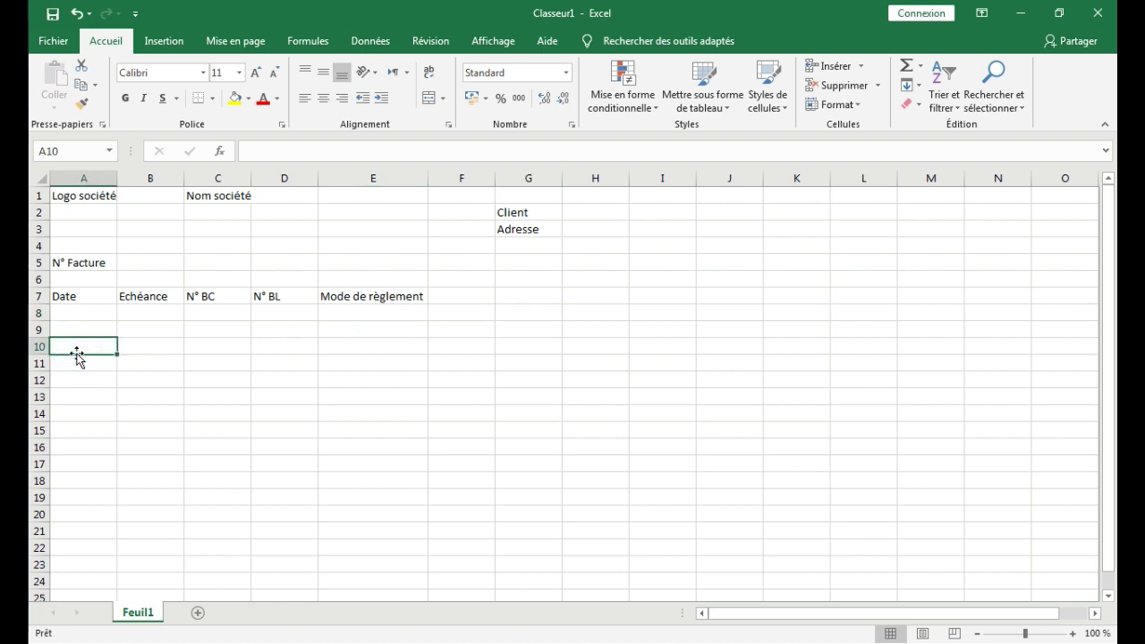
pyautogui.write('Code')
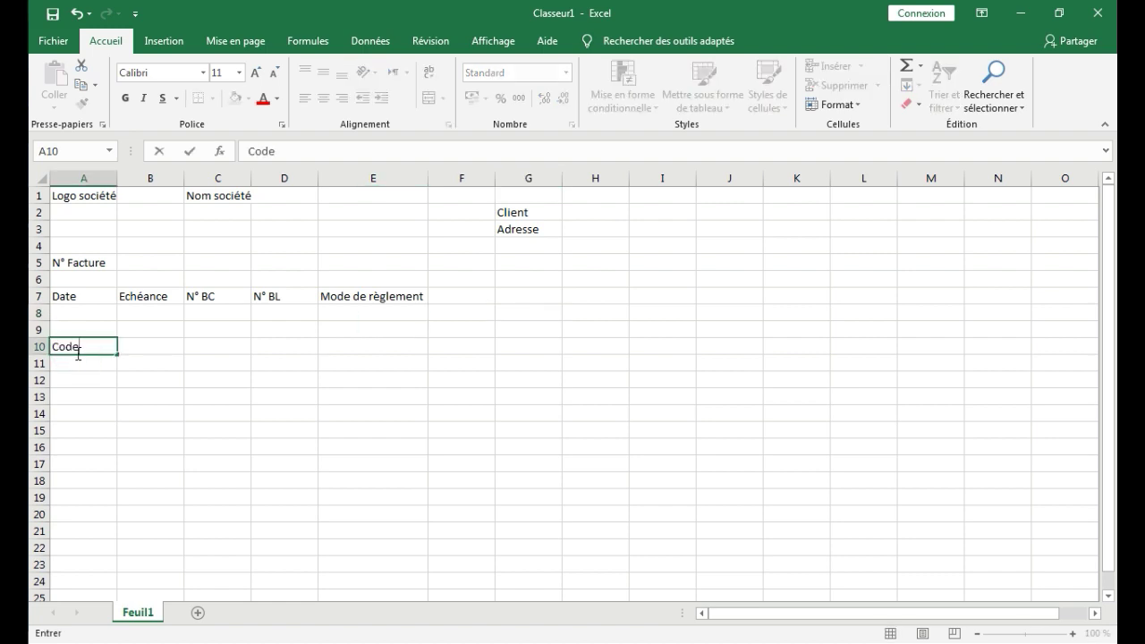
pyautogui.write(' article')
pyautogui.press('Tab')
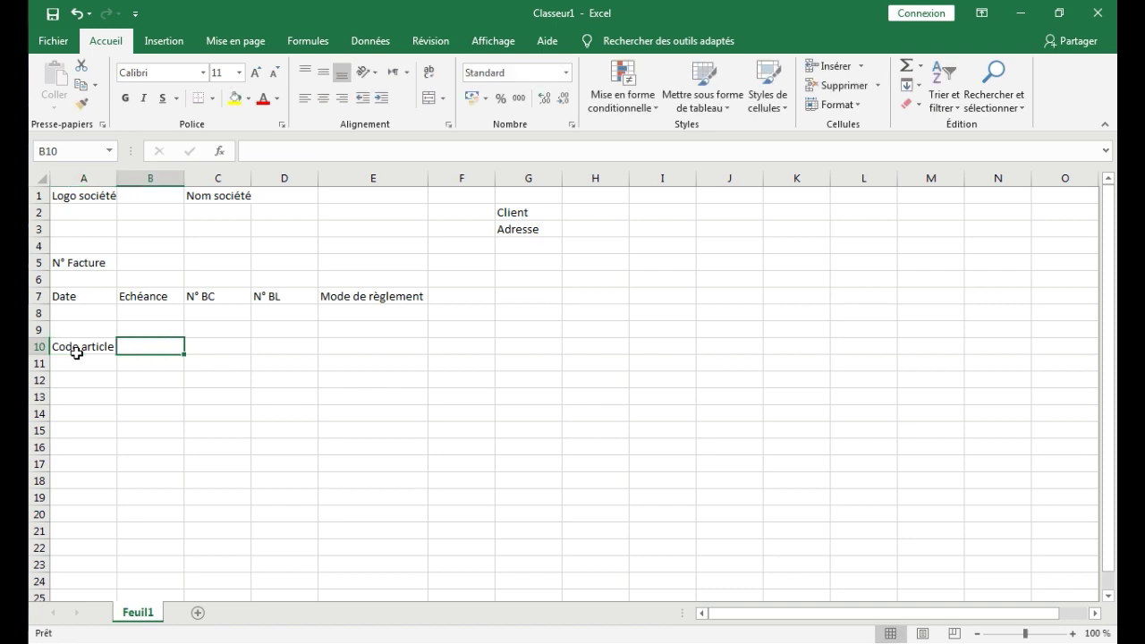
pyautogui.write('Désignation')
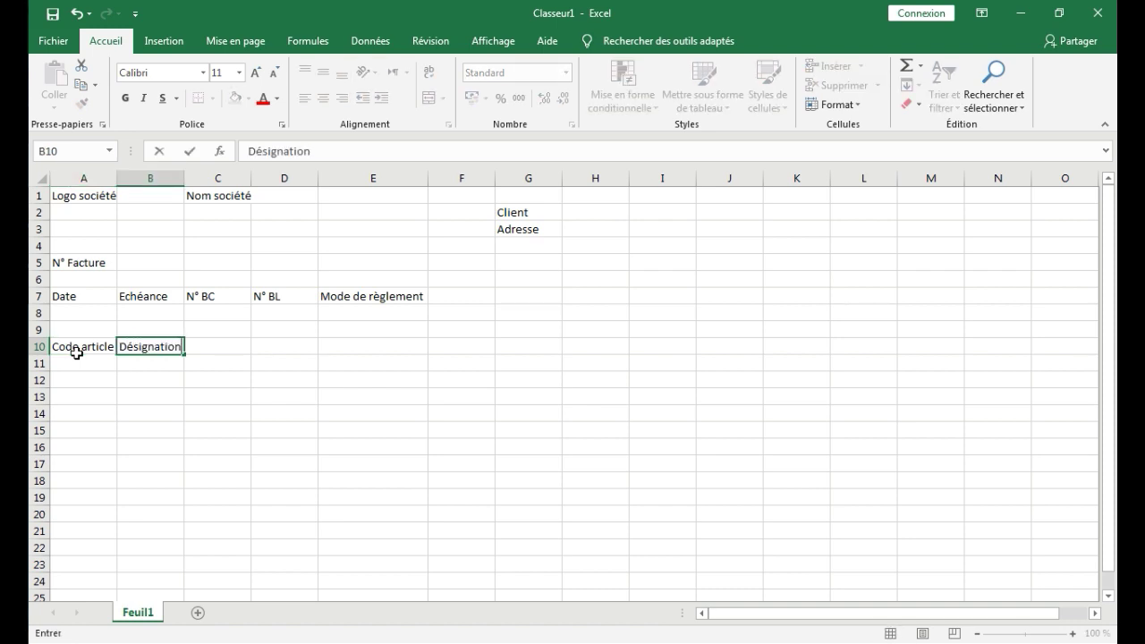
# Enter the item table headers "Qté" in cell C10 and "PU HT" in cell D10.
pyautogui.click(221, 351)
pyautogui.write('Qté')
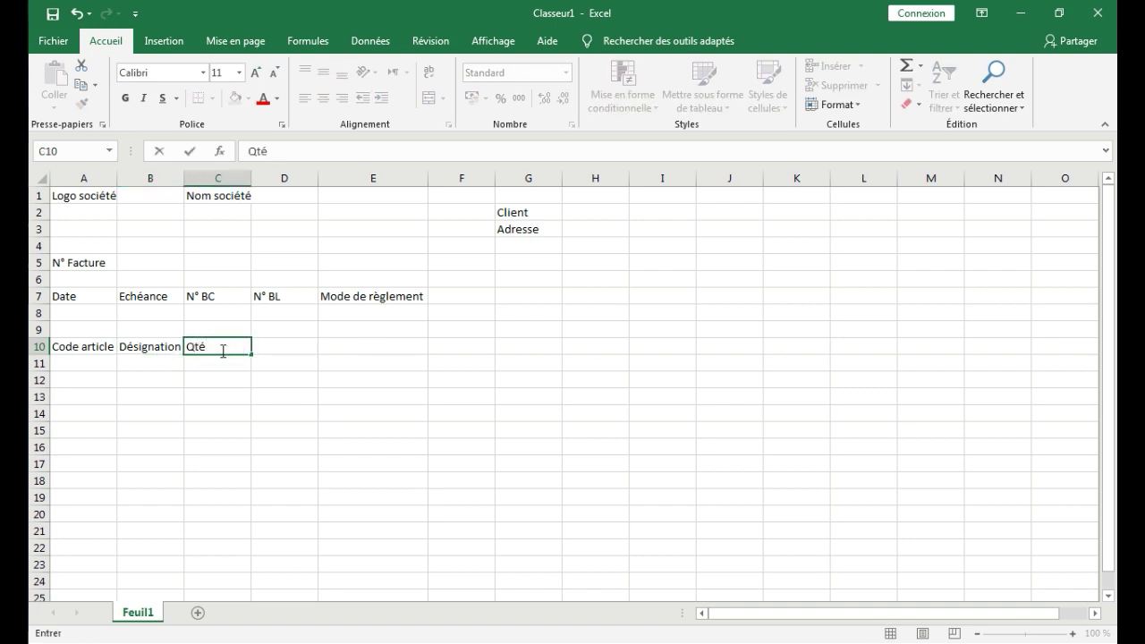
pyautogui.press('Tab')
pyautogui.write('PU HT')
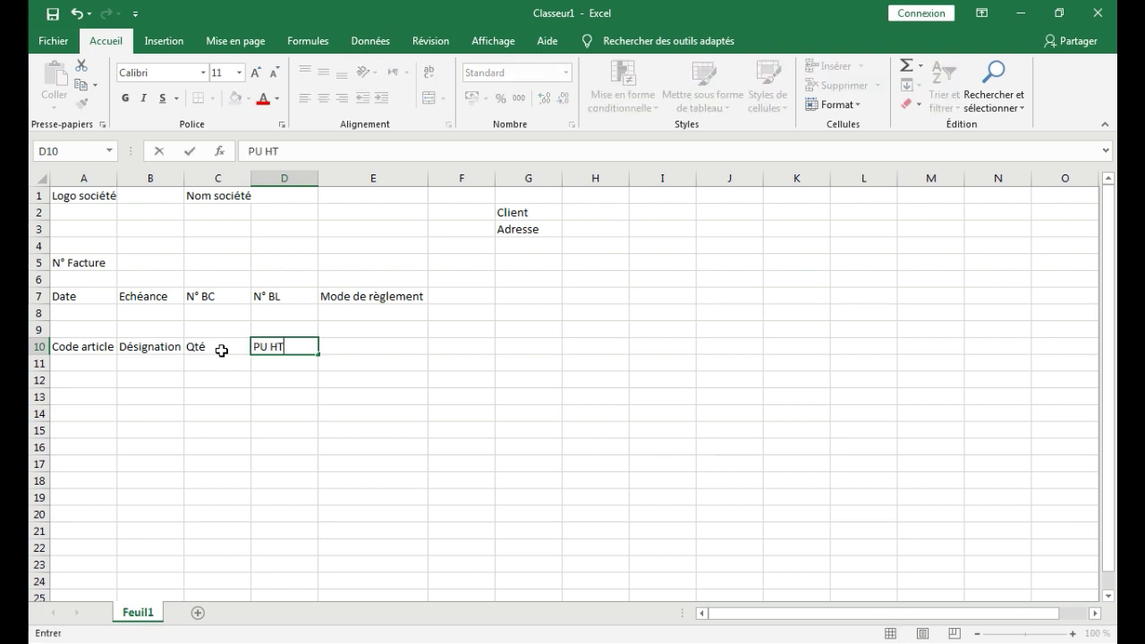
# Enter the item table header "Total HT" in cell E10, with only the first letter of "Total" capitalised.
pyautogui.press('Tab')
pyautogui.write('TOTAL')
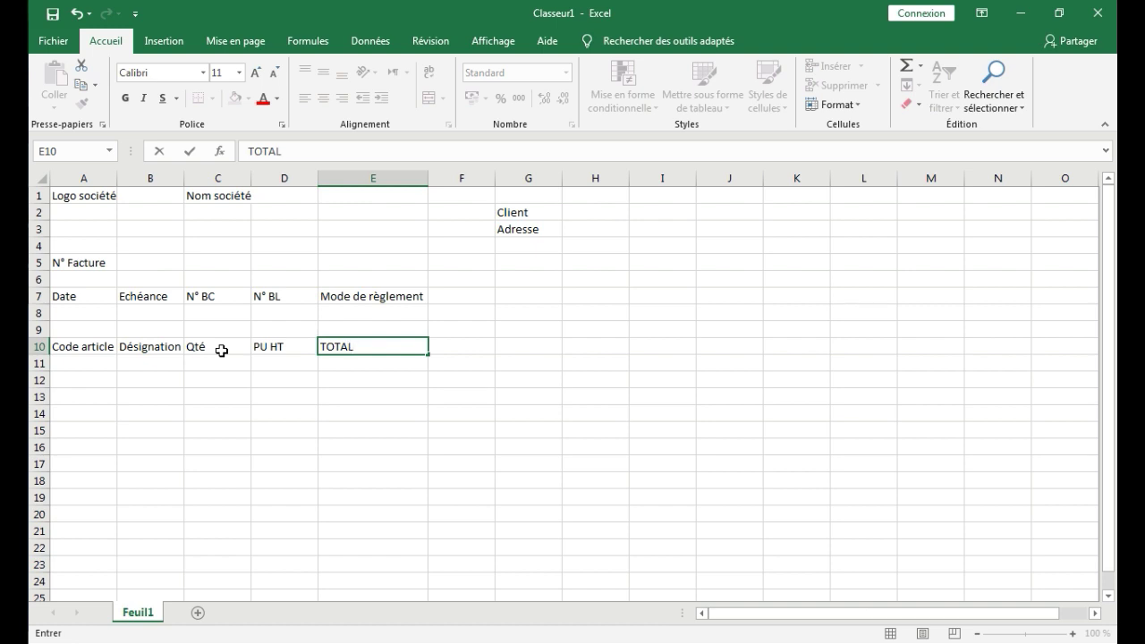
pyautogui.write(' HT')
pyautogui.click(354, 346)
pyautogui.press('BackSpace')
pyautogui.press('BackSpace')
pyautogui.press('BackSpace')
pyautogui.press('BackSpace')
pyautogui.write('otal HT')
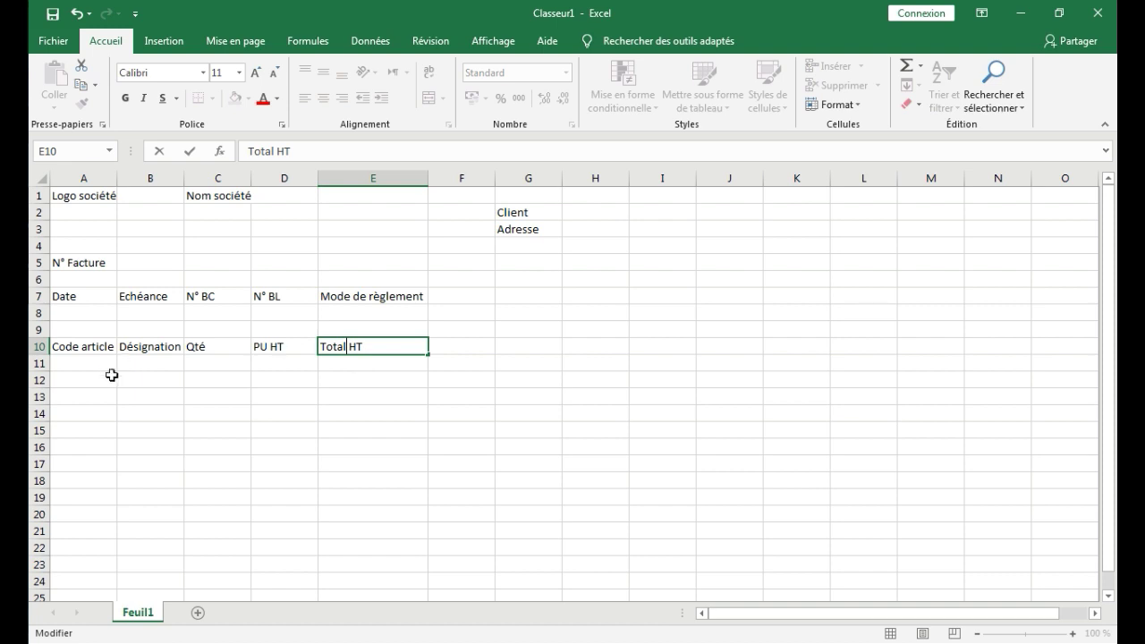
# Enter the summary label "Total HT" in cell C18, below the item table.
pyautogui.click(207, 482)
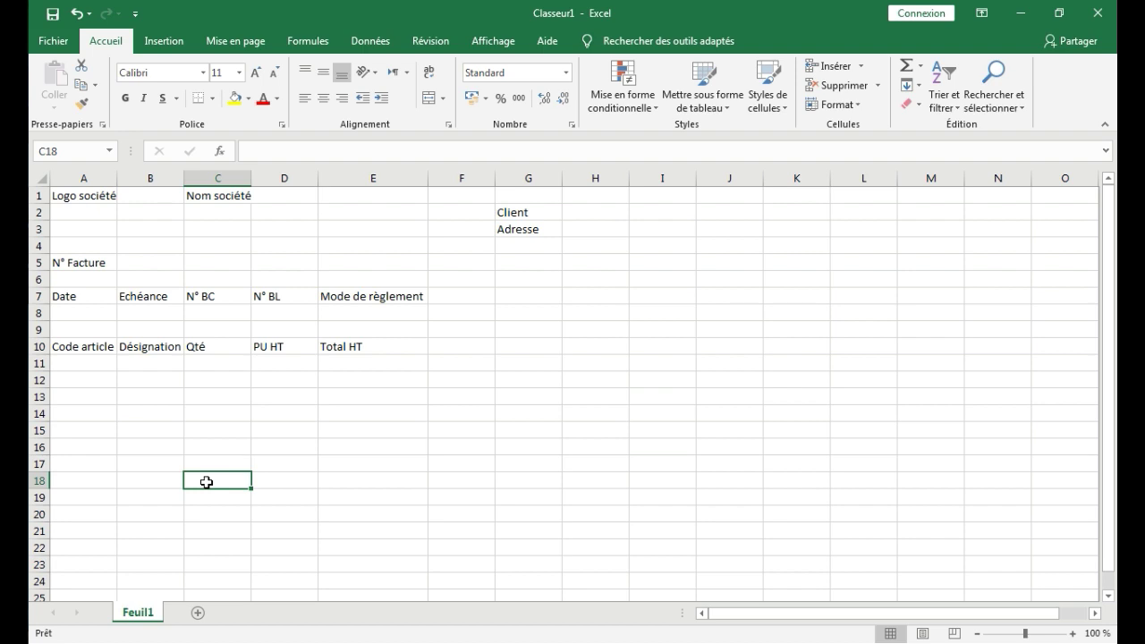
pyautogui.write('Tota')
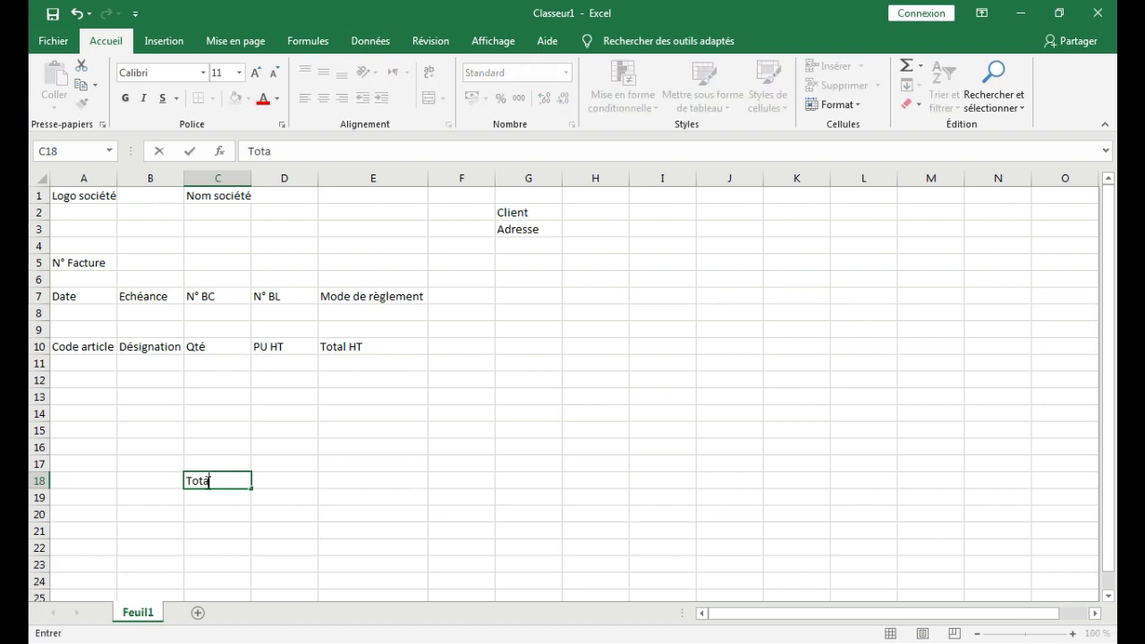
pyautogui.write('l HT')
# Enter the tax label "TVA 20%" in cell D18, with "TVA" in capitals.
pyautogui.press('Tab')
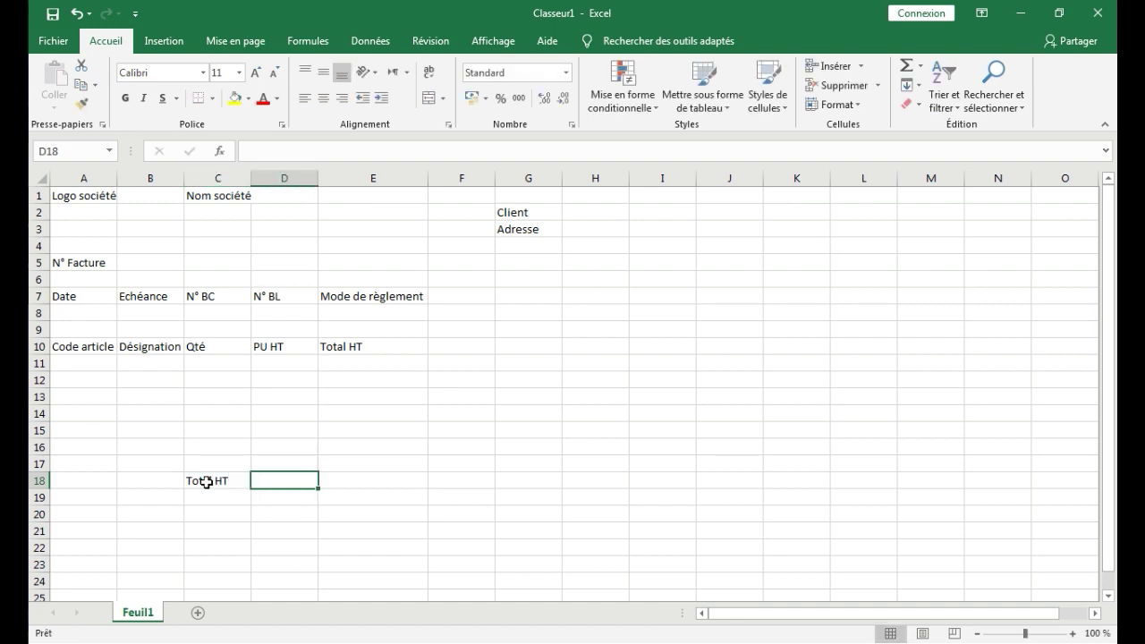
pyautogui.write('tva 20%')
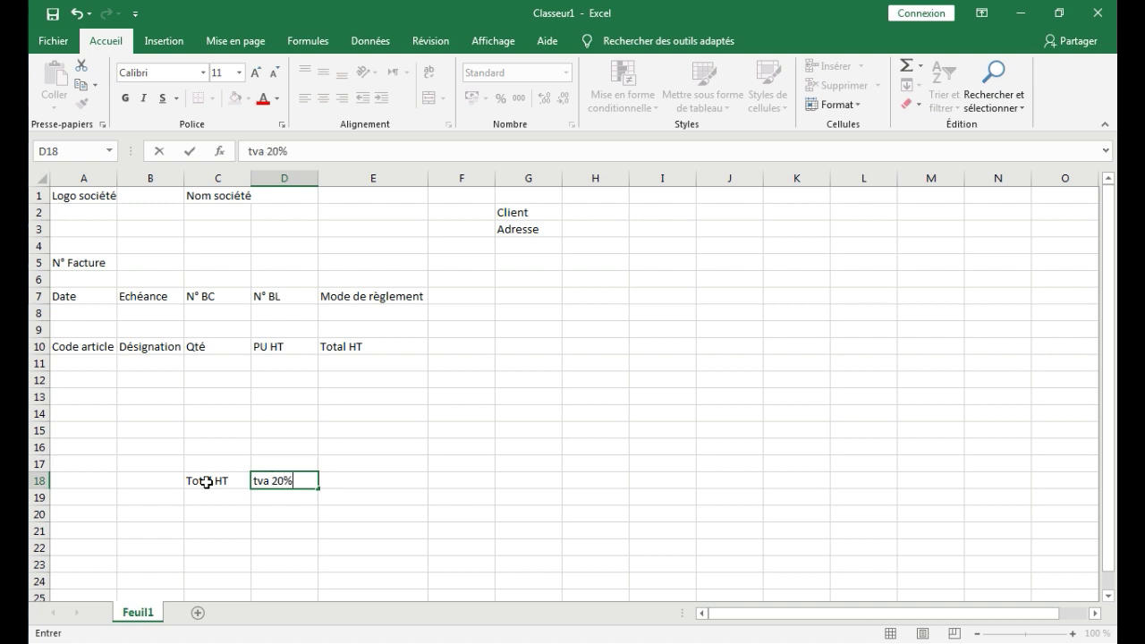
pyautogui.click(207, 482)
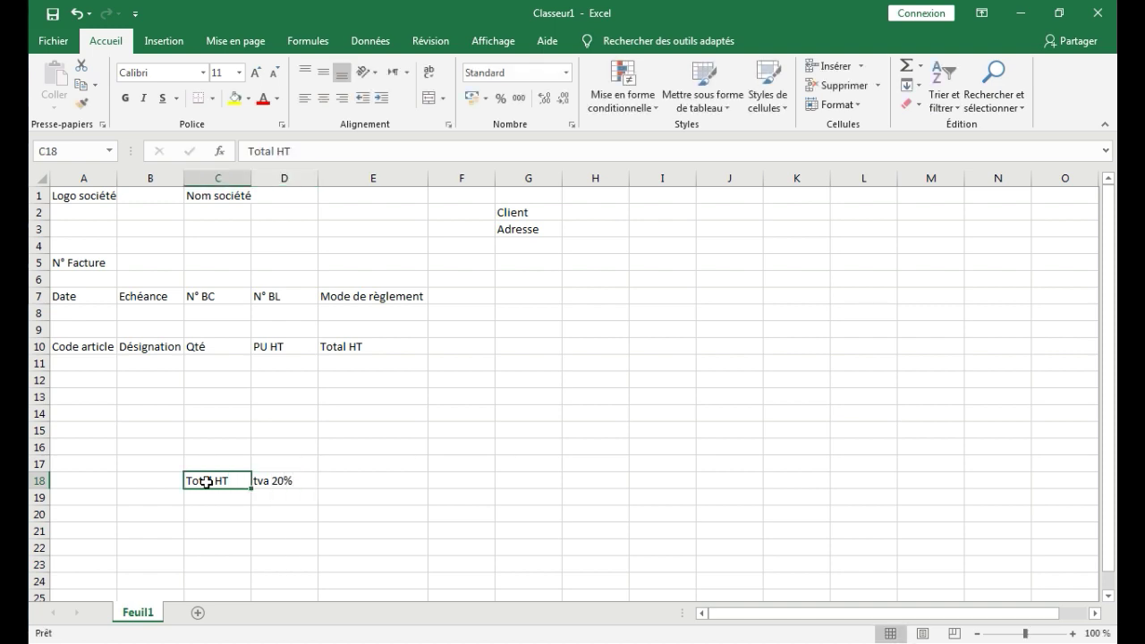
pyautogui.press('Right')
pyautogui.press('F2')
pyautogui.press('F2')
pyautogui.press('Left')
pyautogui.press('Left')
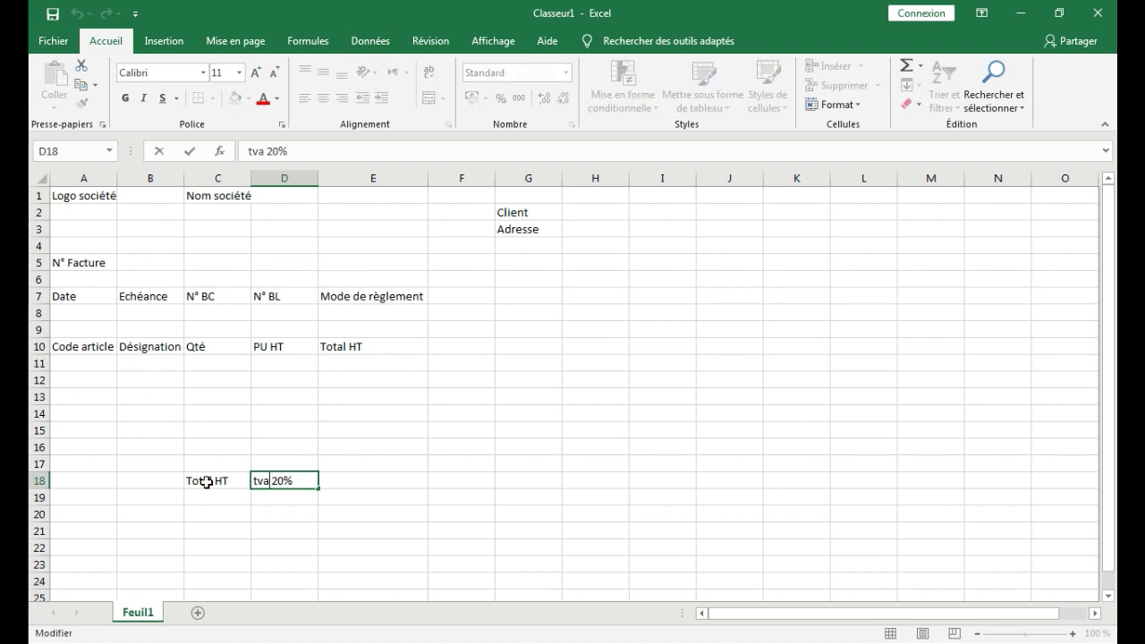
pyautogui.press('BackSpace')
pyautogui.press('BackSpace')
pyautogui.press('BackSpace')
pyautogui.press('BackSpace')
pyautogui.write('TVA')
# Enter the summary label "Total TTC" in cell E18.
pyautogui.click(364, 483)
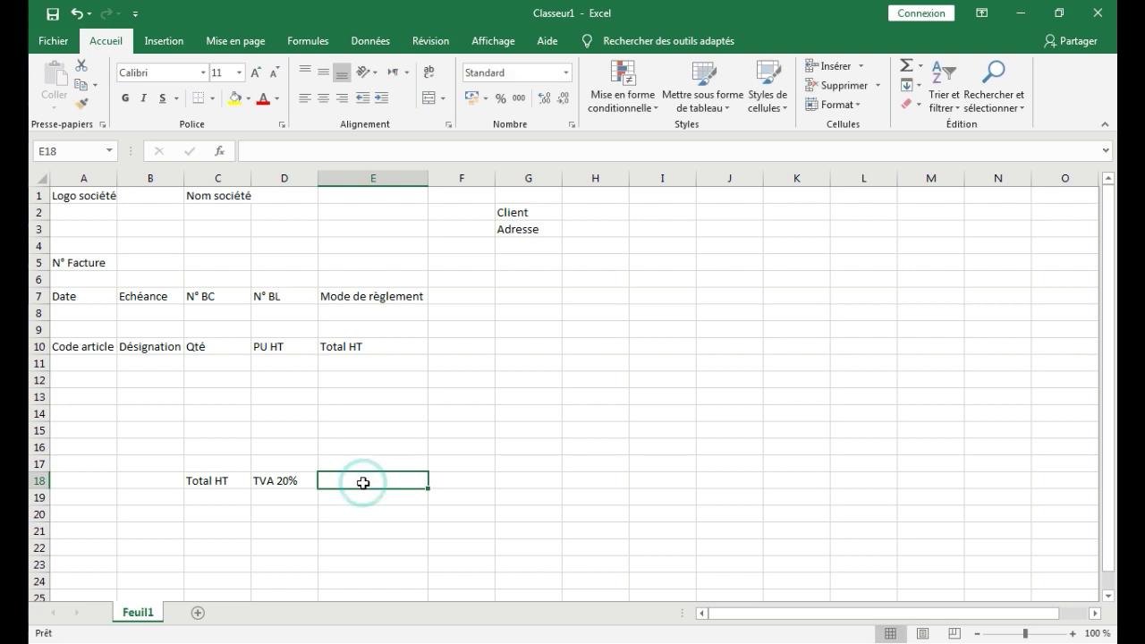
pyautogui.write('t')
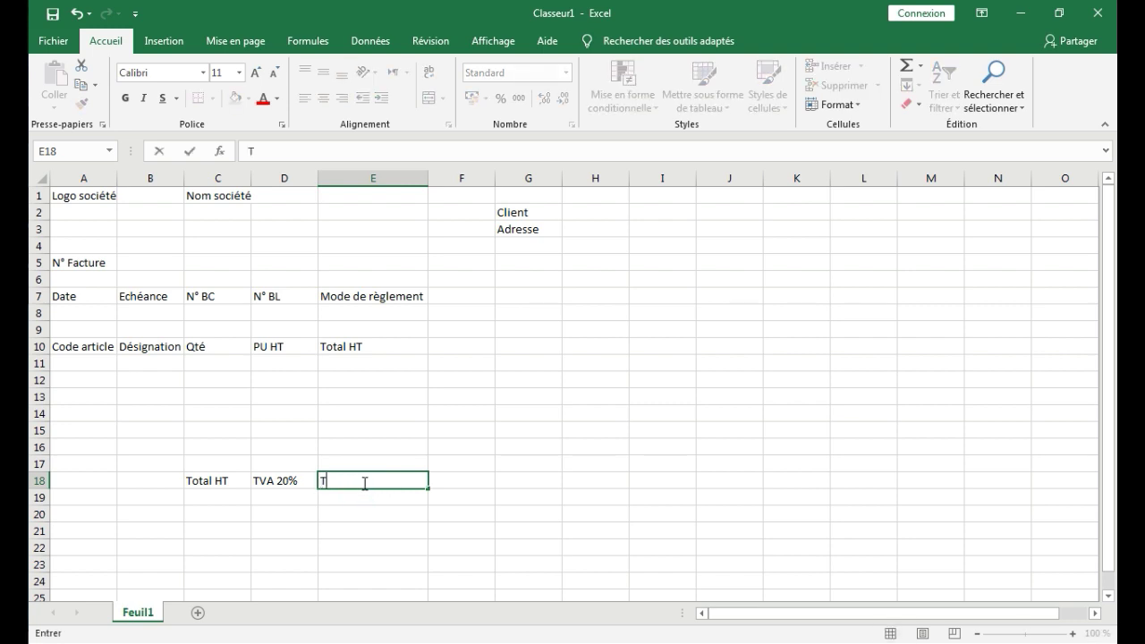
pyautogui.write('otal TTC')
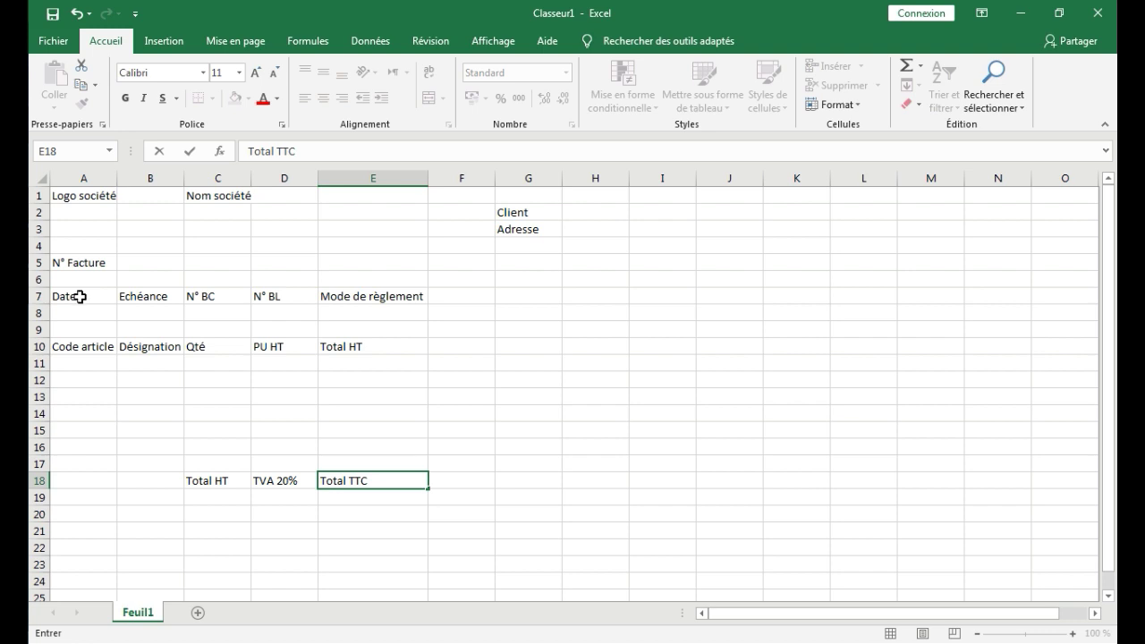
# Apply all borders to the payment details table in range A7:E8.
pyautogui.moveTo(69, 297); pyautogui.dragTo(393, 318)
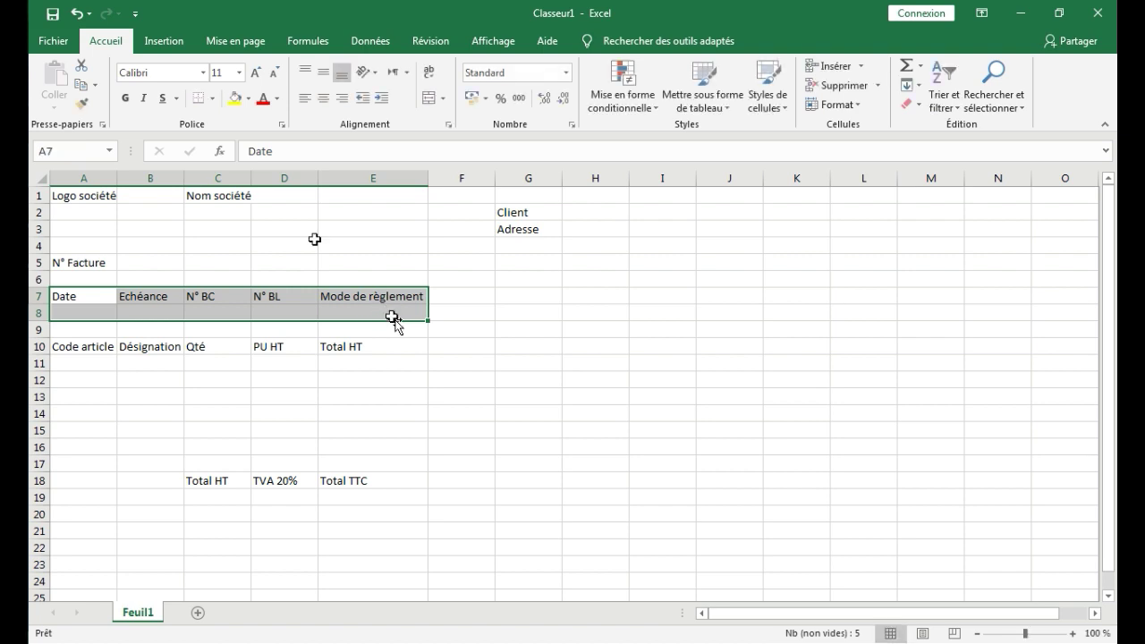
pyautogui.click(213, 98)
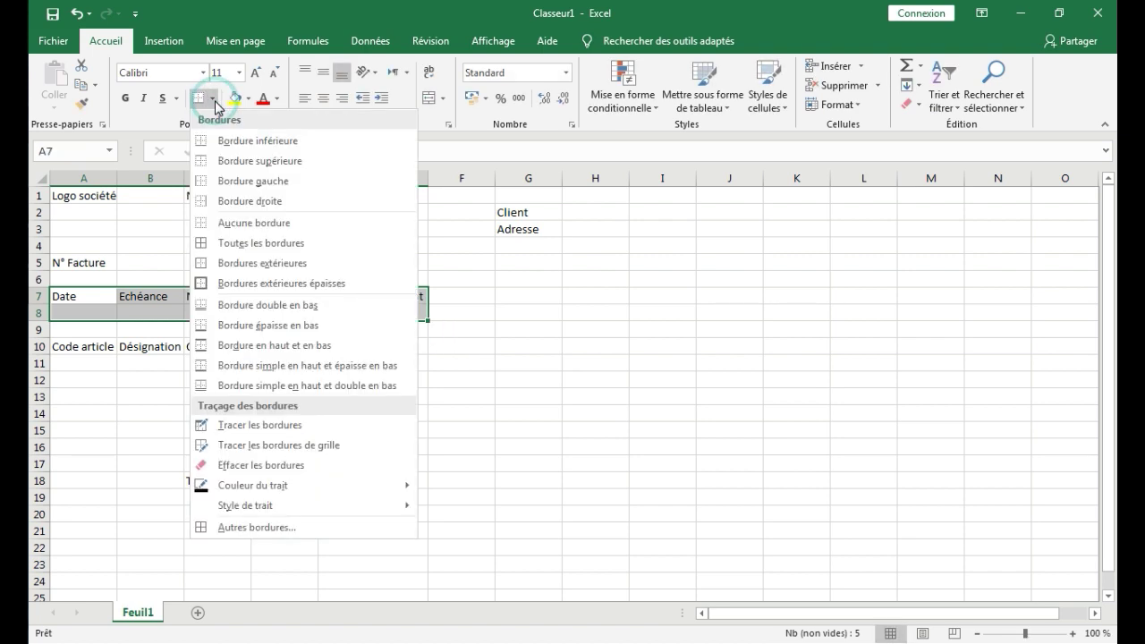
pyautogui.click(225, 244)
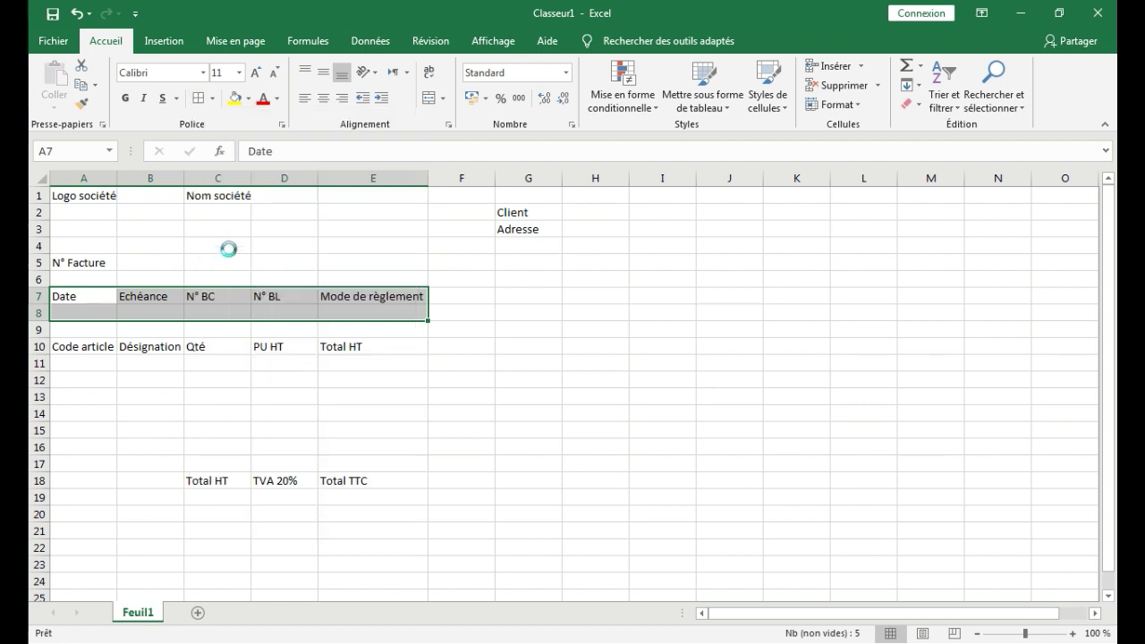
# Give the item table A10:E16 a thin outline with inner vertical borders only, without horizontal lines between the rows.
pyautogui.click(120, 349)
pyautogui.moveTo(77, 349); pyautogui.dragTo(394, 449)
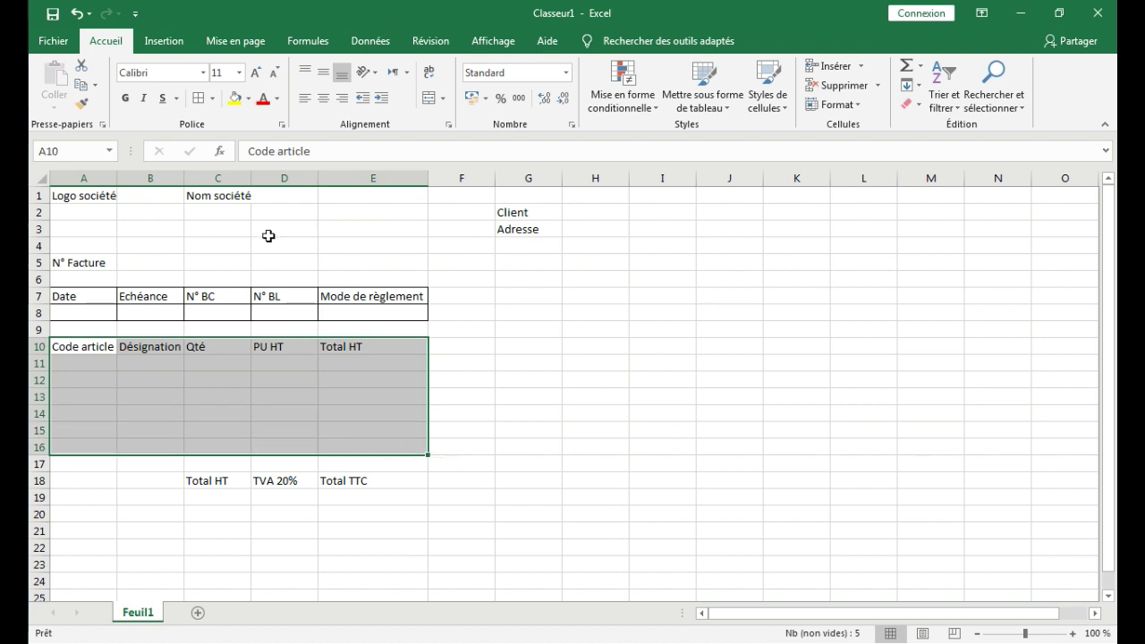
pyautogui.click(212, 97)
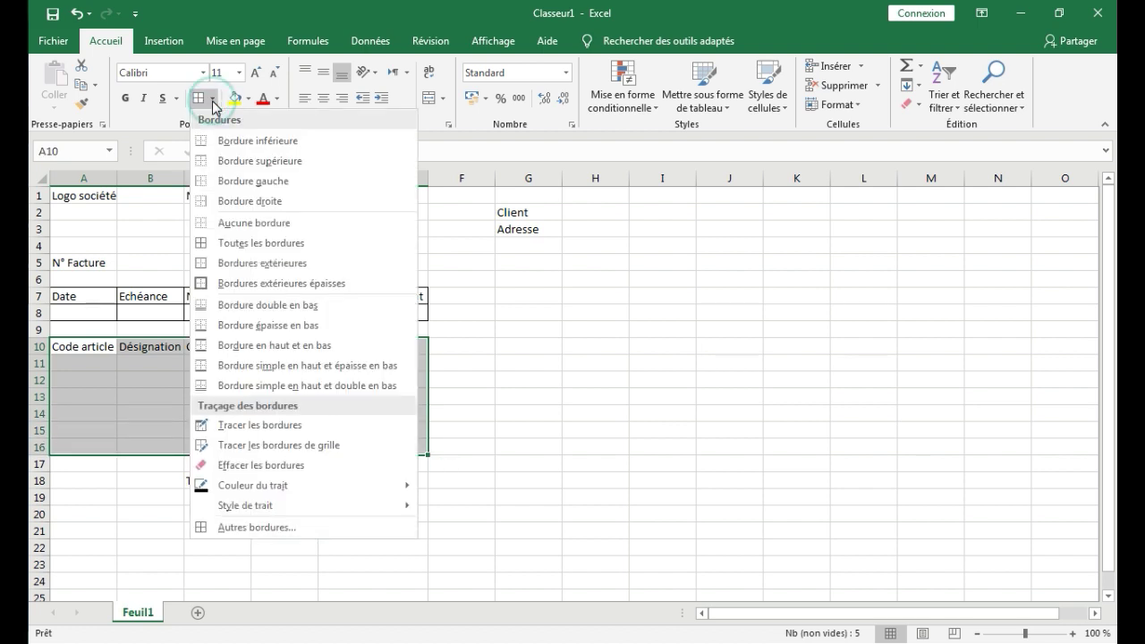
pyautogui.click(332, 527)
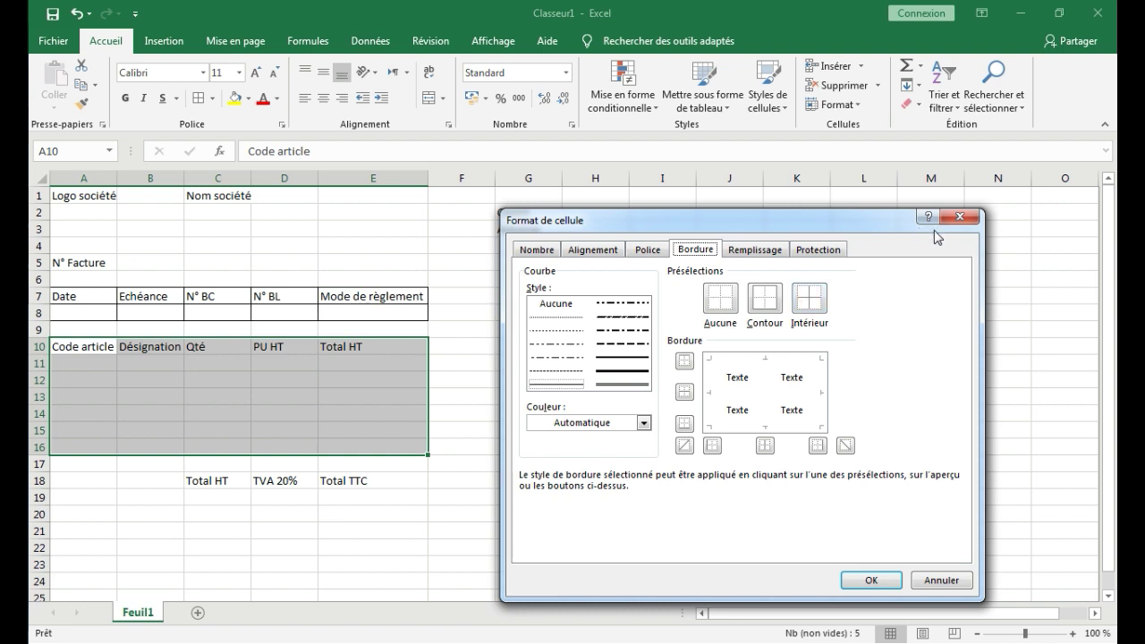
pyautogui.click(781, 358)
pyautogui.click(784, 359)
pyautogui.click(781, 358)
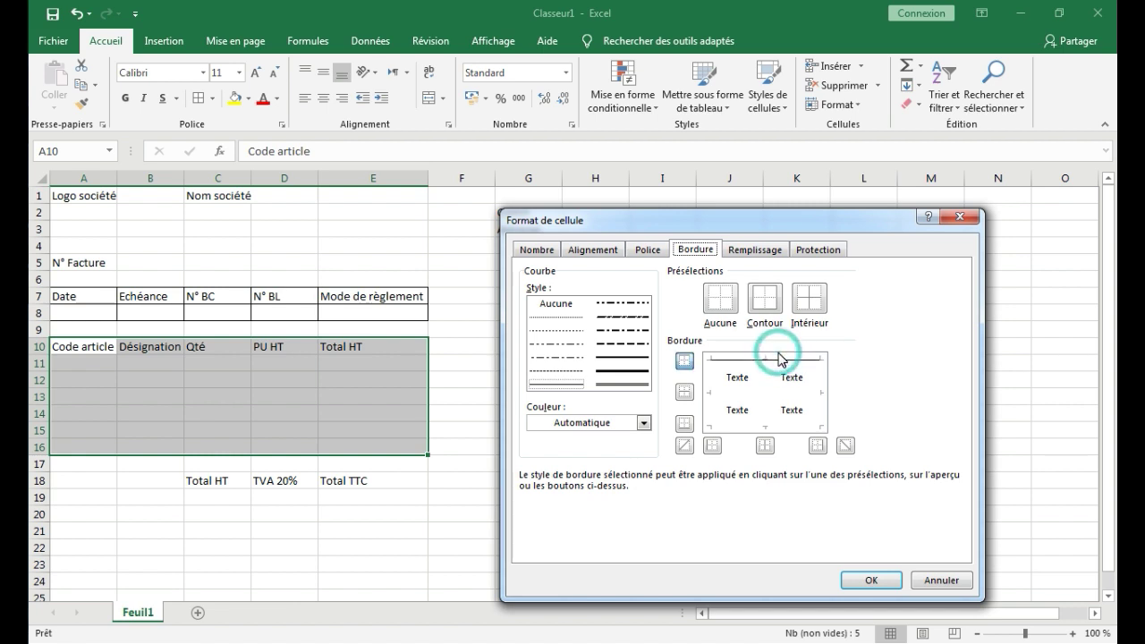
pyautogui.click(823, 389)
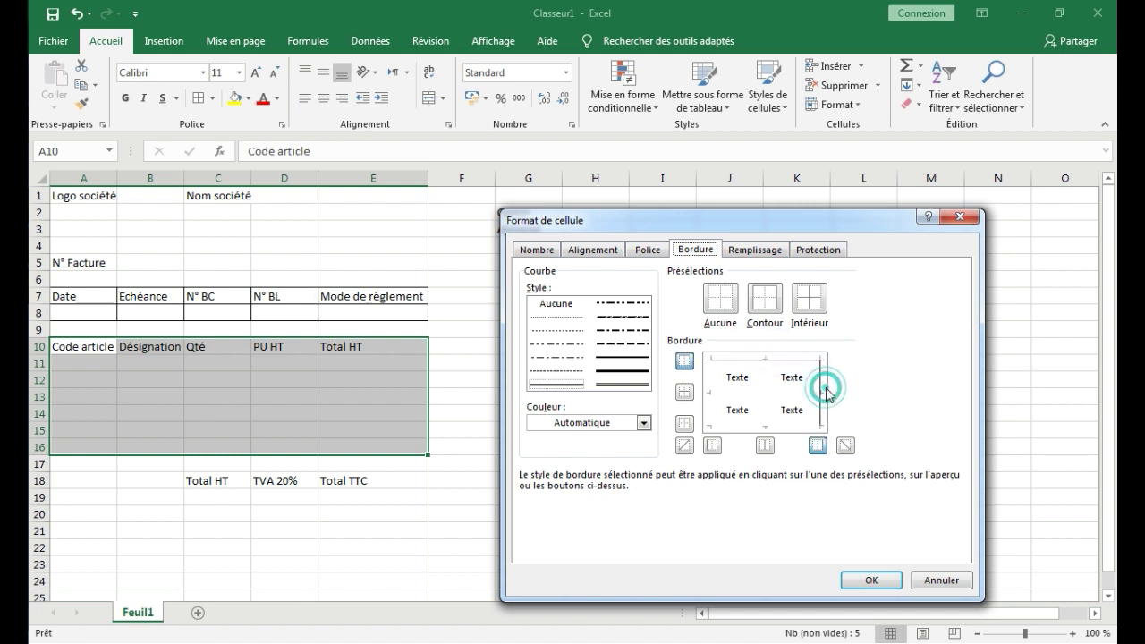
pyautogui.click(762, 428)
pyautogui.click(707, 398)
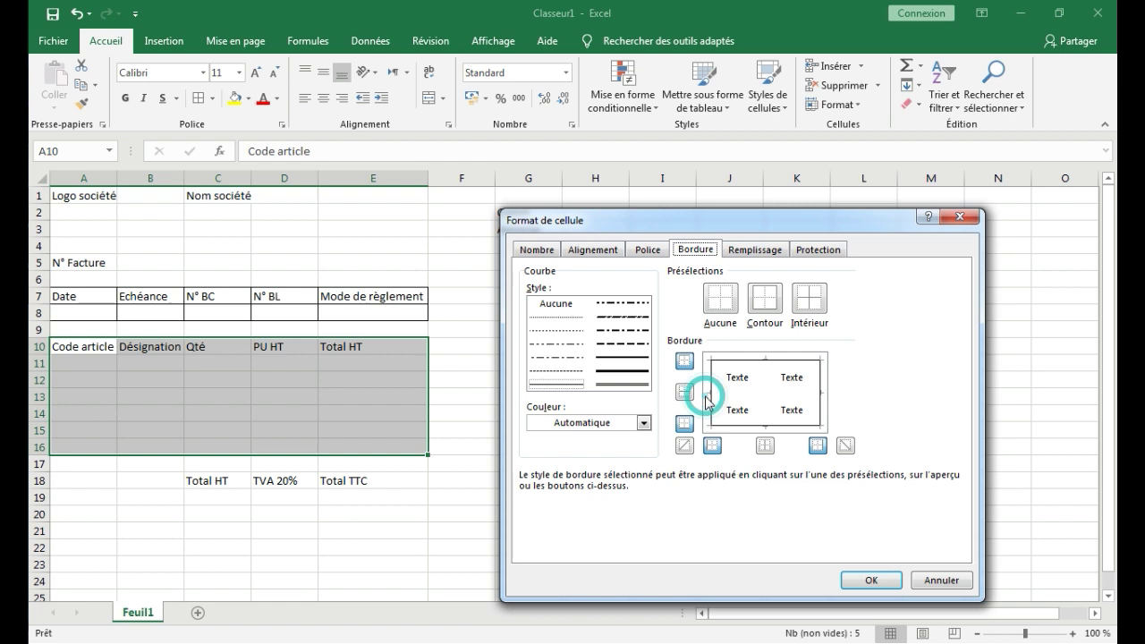
pyautogui.click(765, 396)
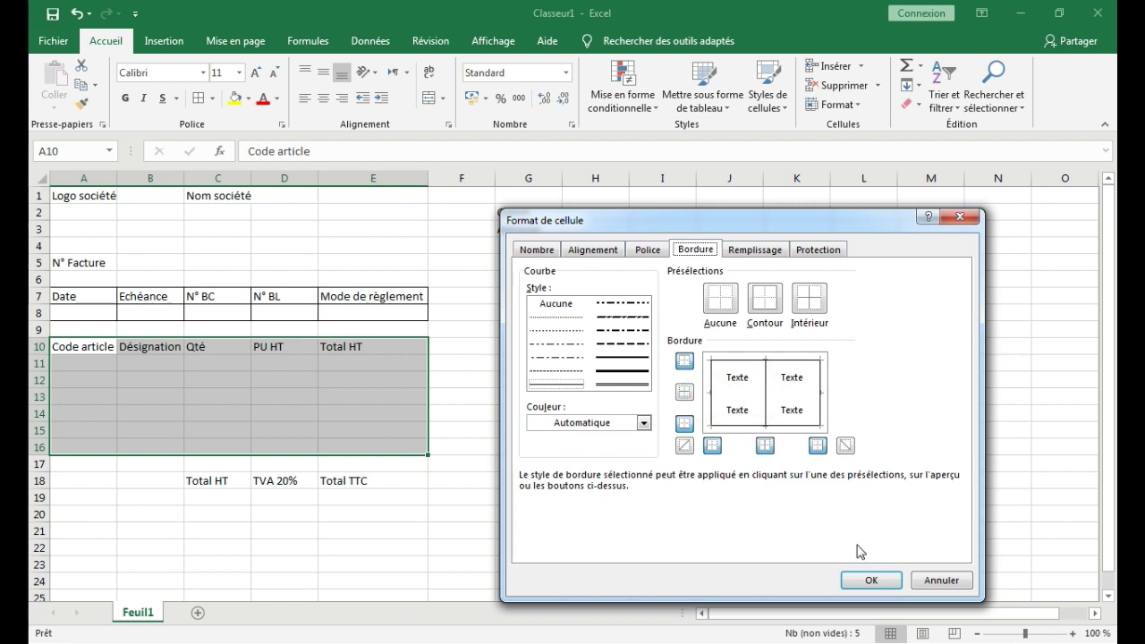
pyautogui.click(870, 577)
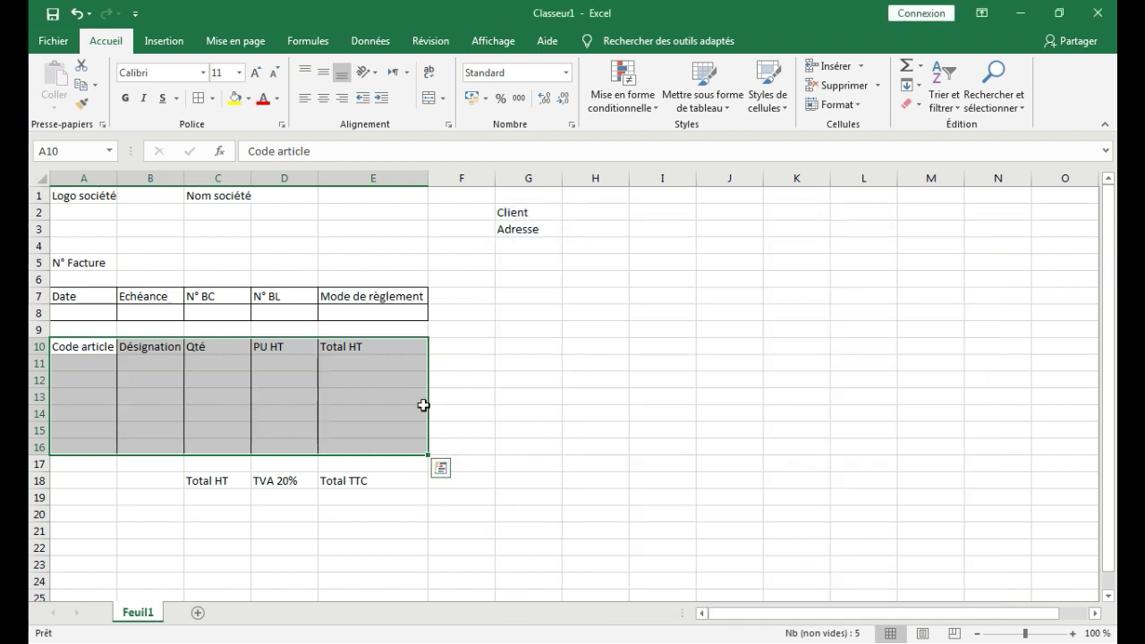
pyautogui.click(422, 410)
# Apply all borders to the item table's header row, A10:E10.
pyautogui.moveTo(91, 345); pyautogui.dragTo(403, 350)
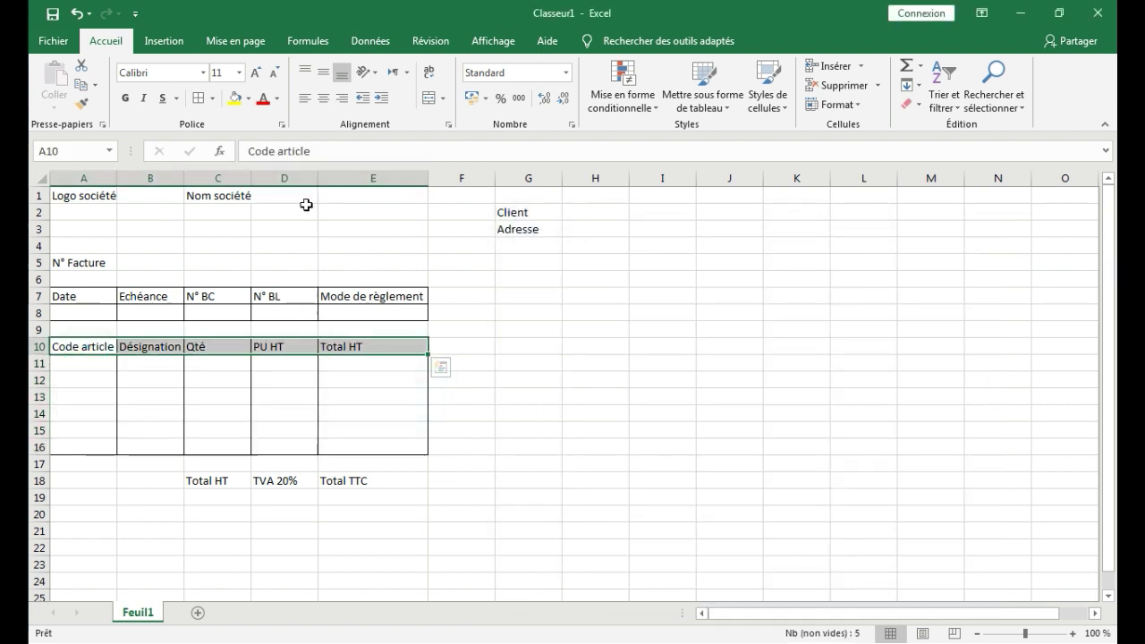
pyautogui.click(196, 98)
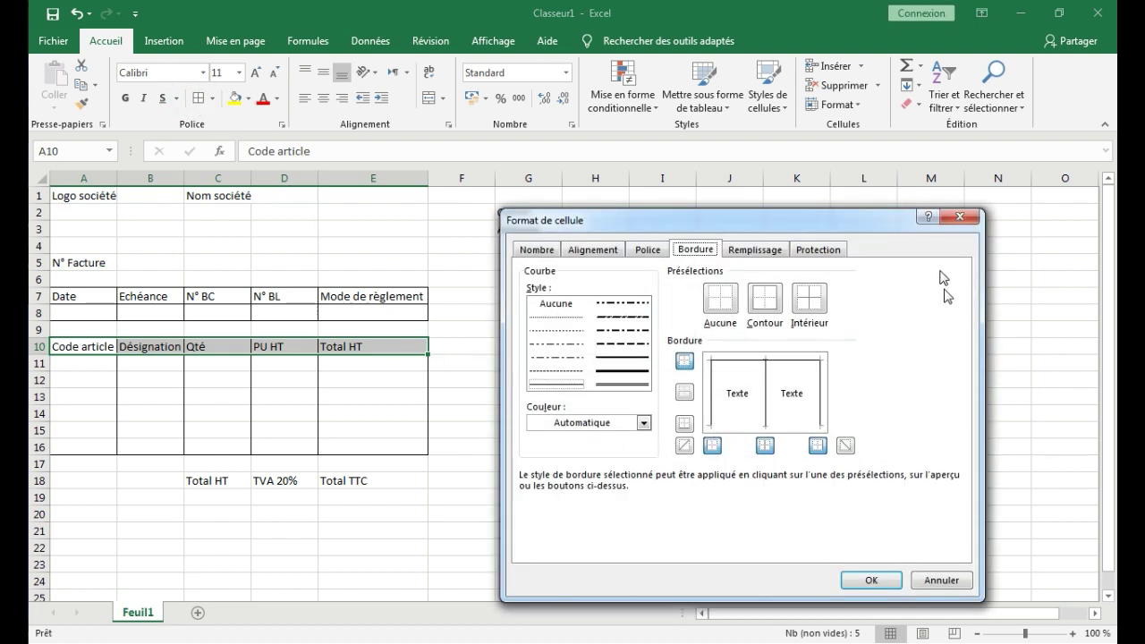
pyautogui.click(957, 218)
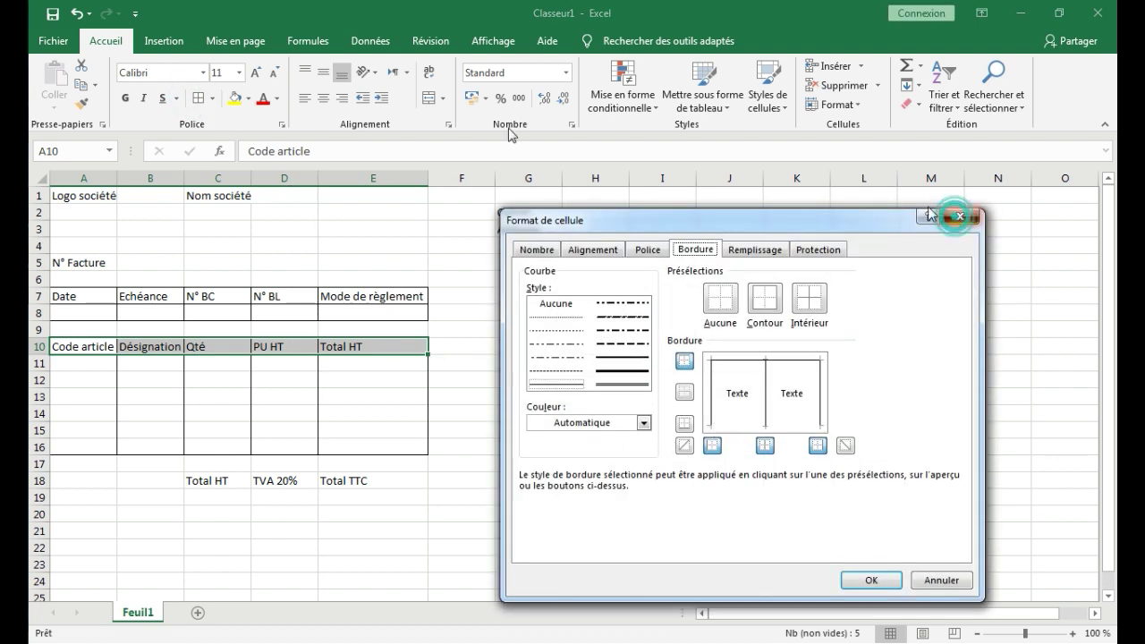
pyautogui.click(213, 99)
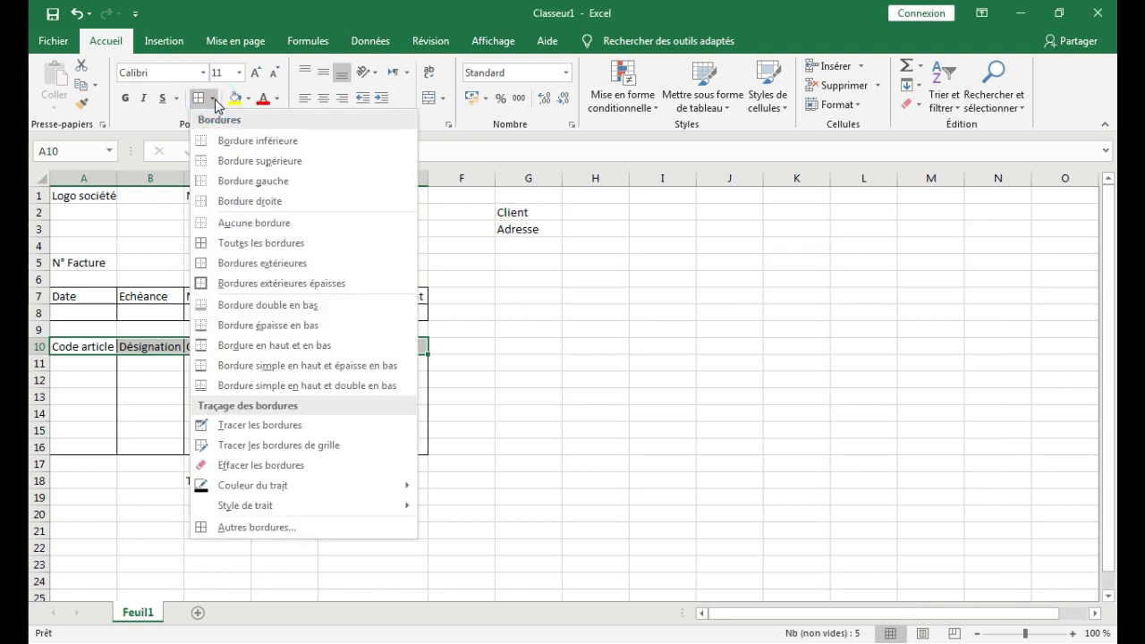
pyautogui.click(240, 243)
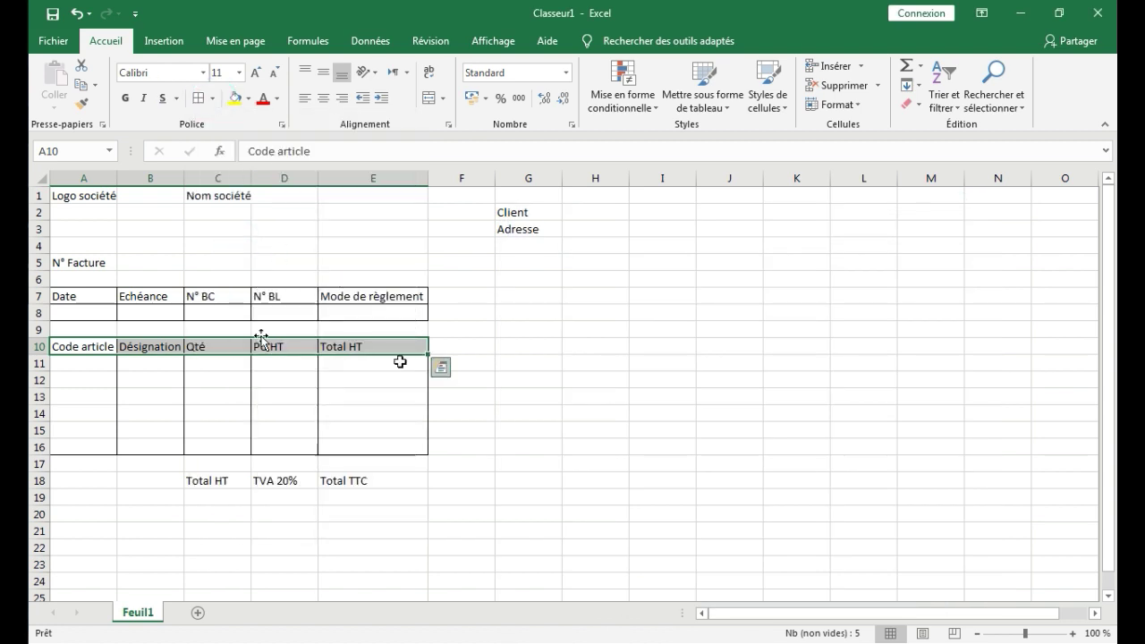
# Apply all borders to the invoice number cells A5:B5.
pyautogui.click(67, 269)
pyautogui.moveTo(66, 268); pyautogui.dragTo(175, 270)
pyautogui.click(200, 99)
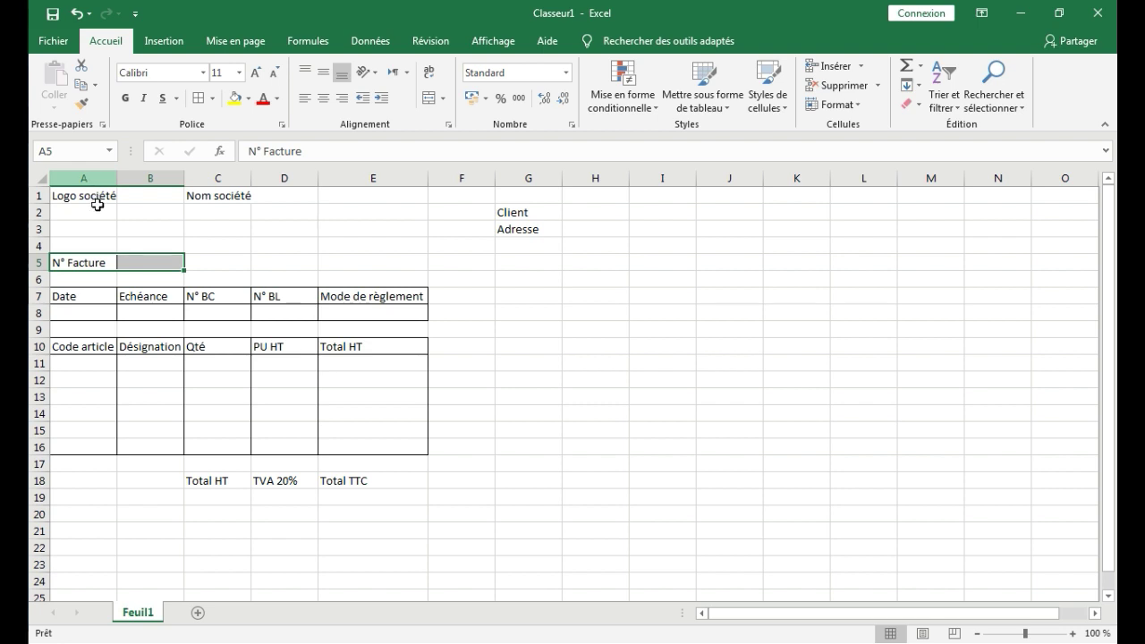
# Put thick outside borders around the company logo area A1:B2.
pyautogui.moveTo(94, 196); pyautogui.dragTo(166, 215)
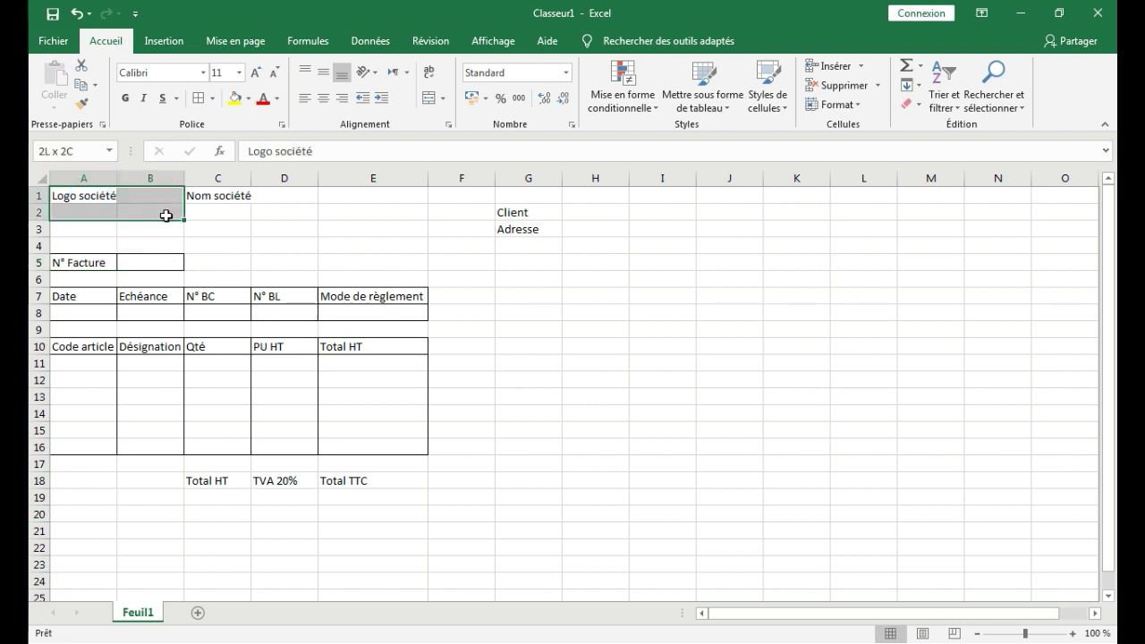
pyautogui.click(212, 99)
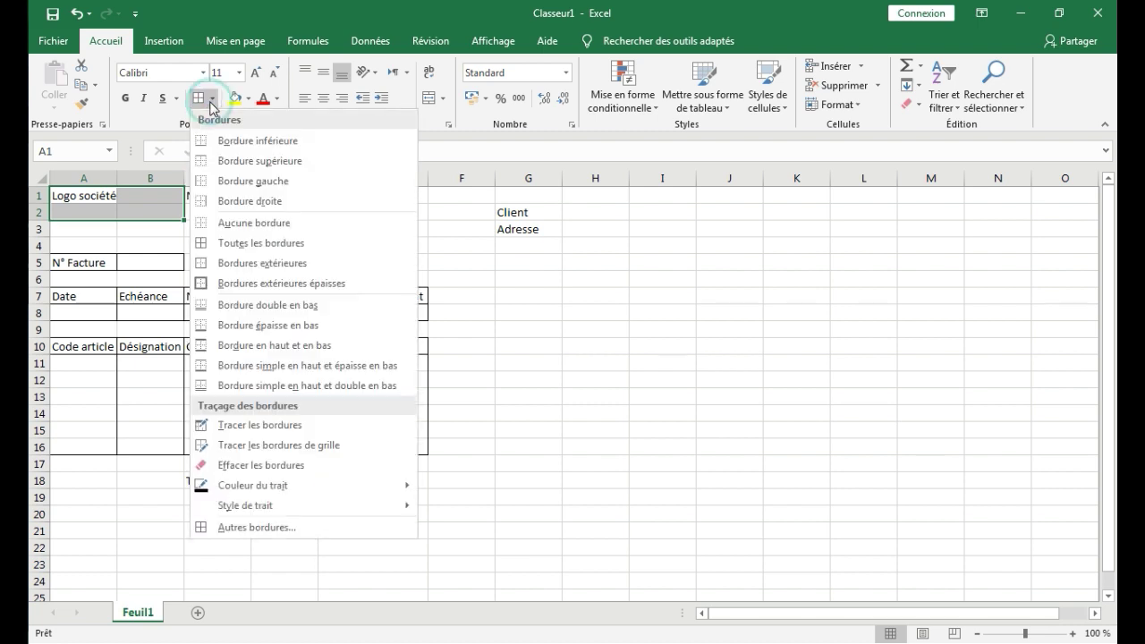
pyautogui.click(215, 283)
pyautogui.click(247, 213)
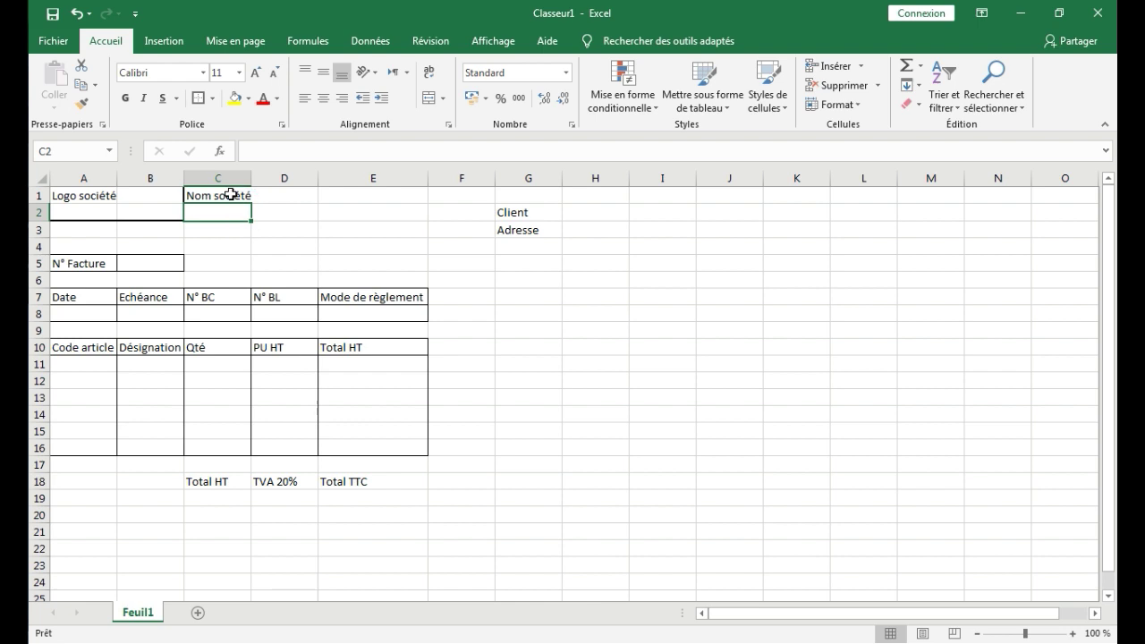
# Put thick outside borders around the company name area C1:E3.
pyautogui.click(262, 207)
pyautogui.moveTo(238, 196); pyautogui.dragTo(323, 225)
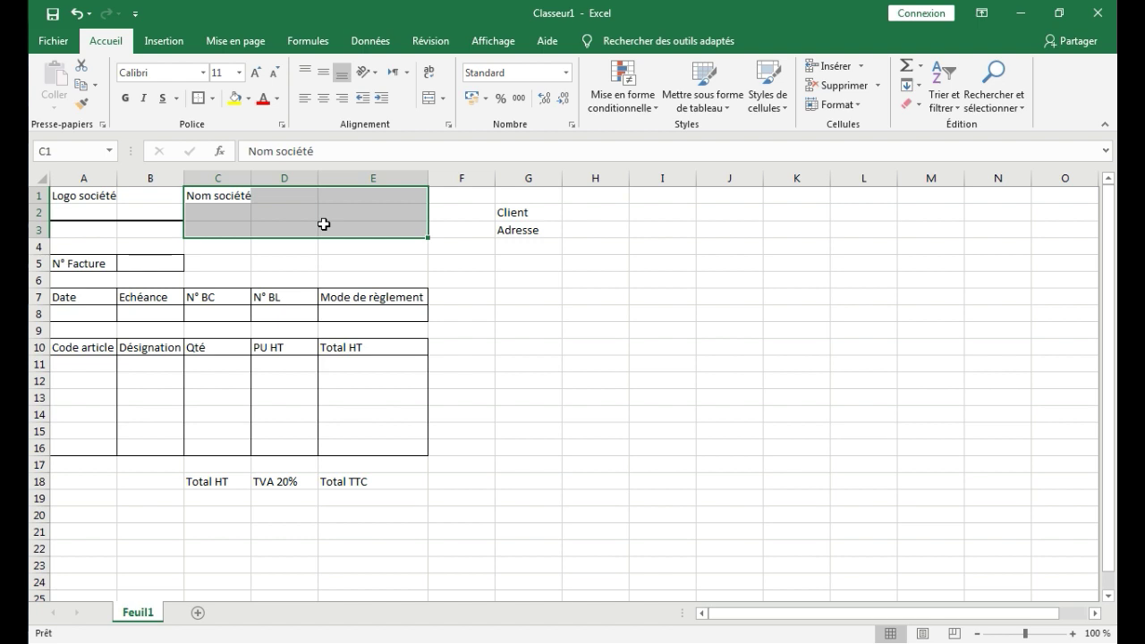
pyautogui.click(199, 97)
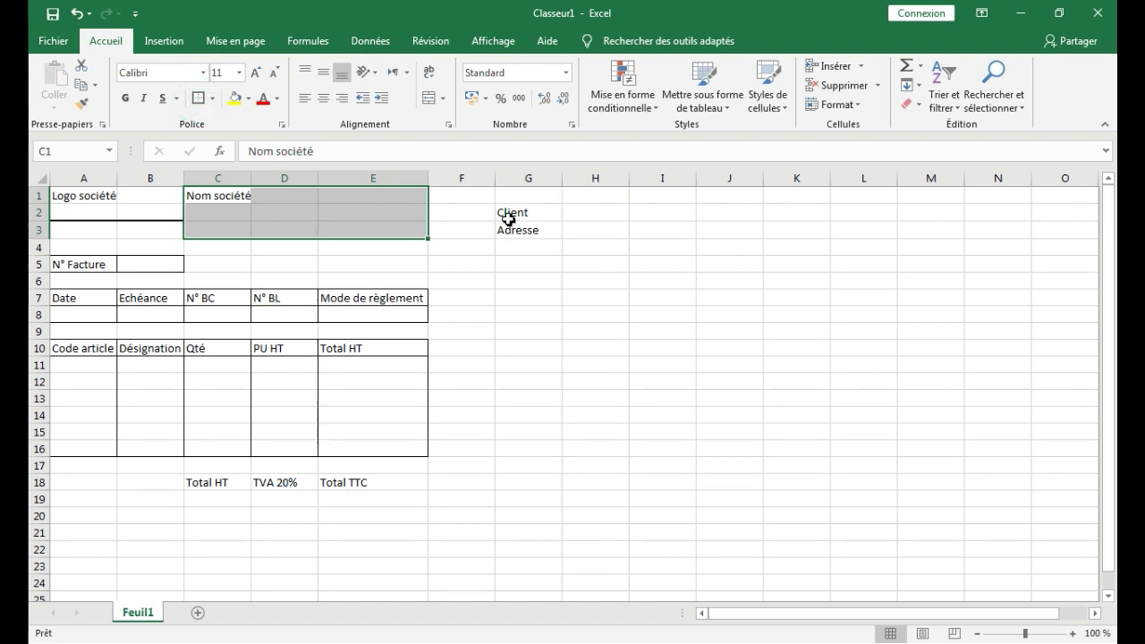
# Frame the customer and address block F2:H4 with thick outside borders.
pyautogui.moveTo(473, 210); pyautogui.dragTo(596, 250)
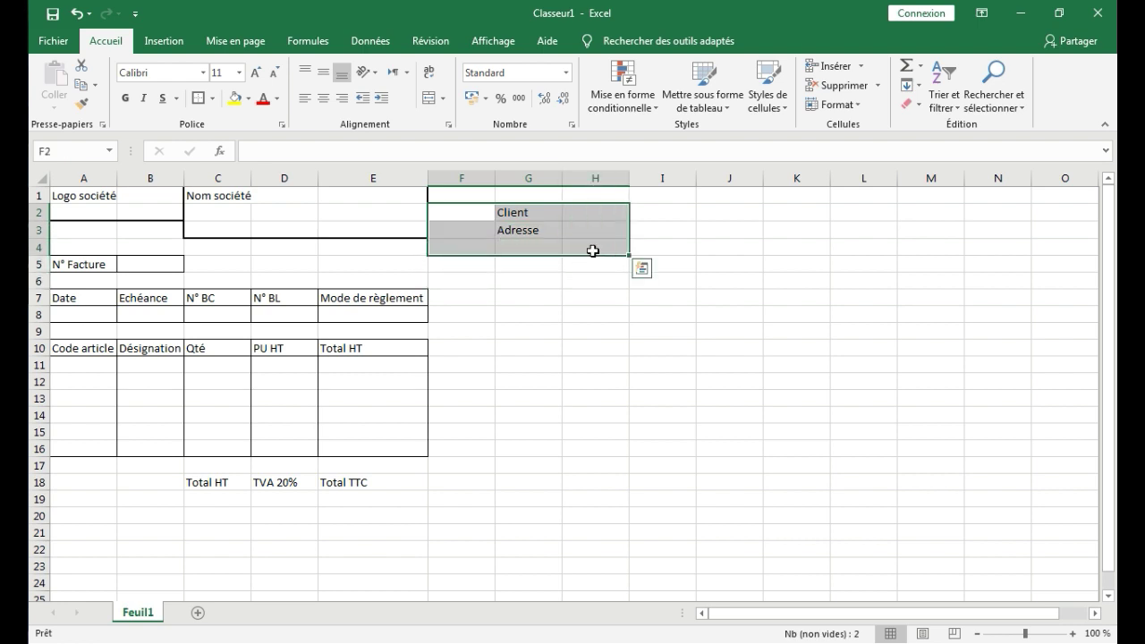
pyautogui.click(198, 98)
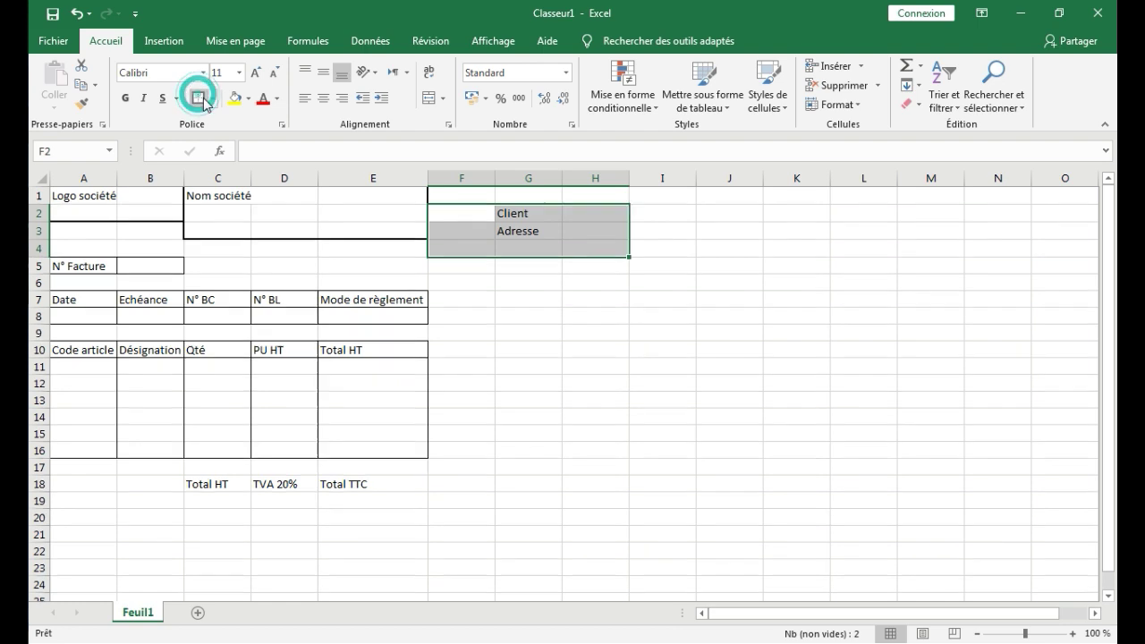
pyautogui.click(664, 342)
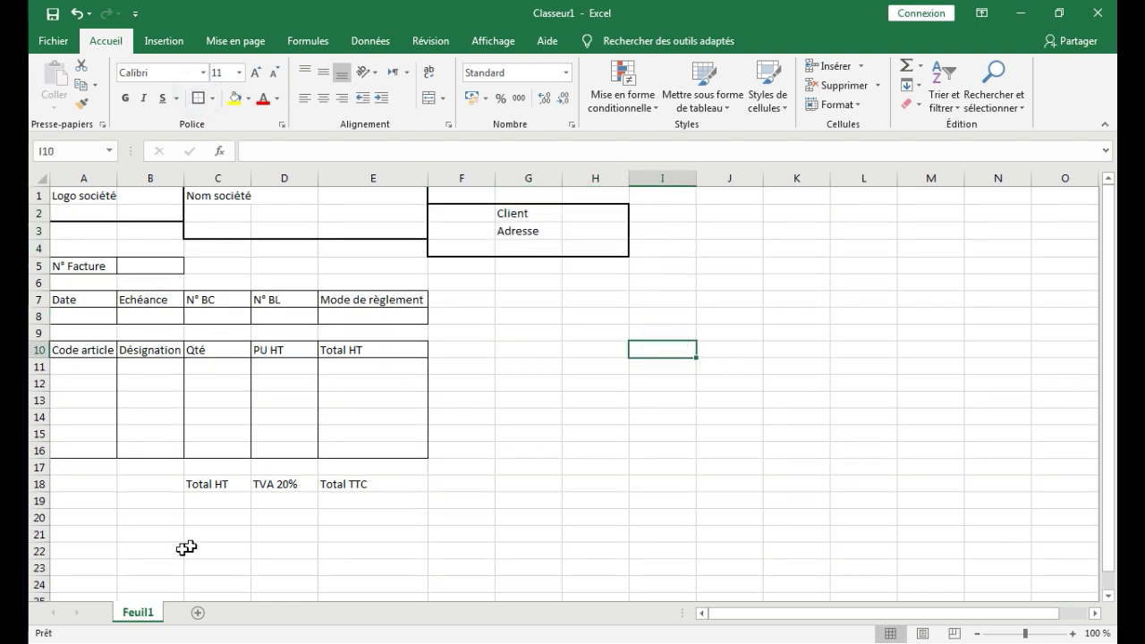
# Apply all borders to the totals labels and the row beneath them, range C18:E19.
pyautogui.moveTo(215, 483); pyautogui.dragTo(373, 486)
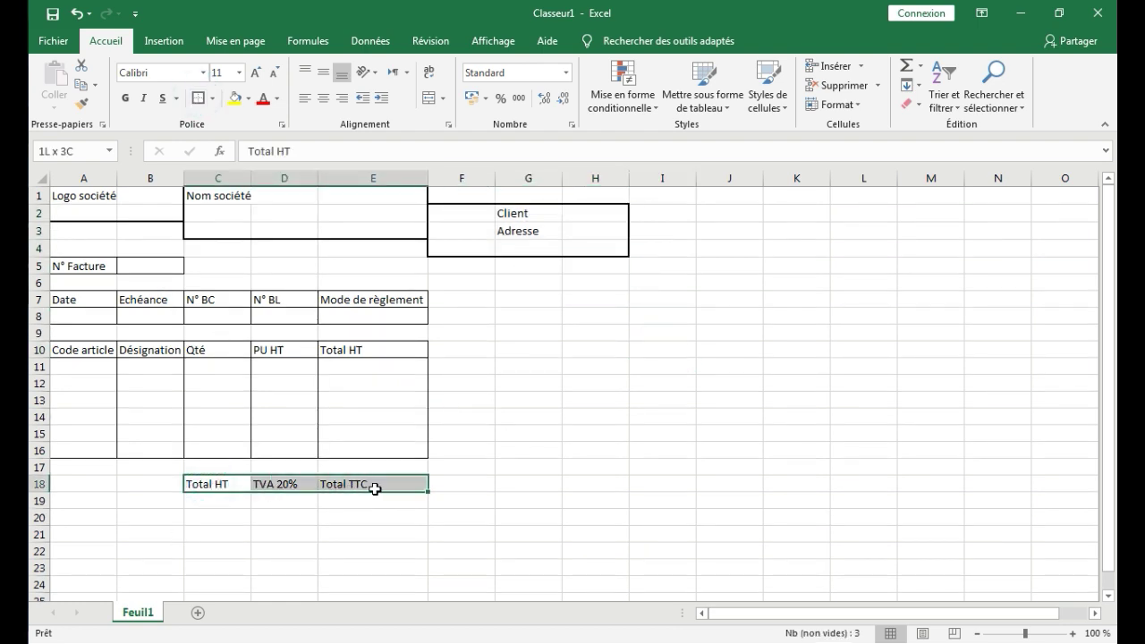
pyautogui.click(238, 514)
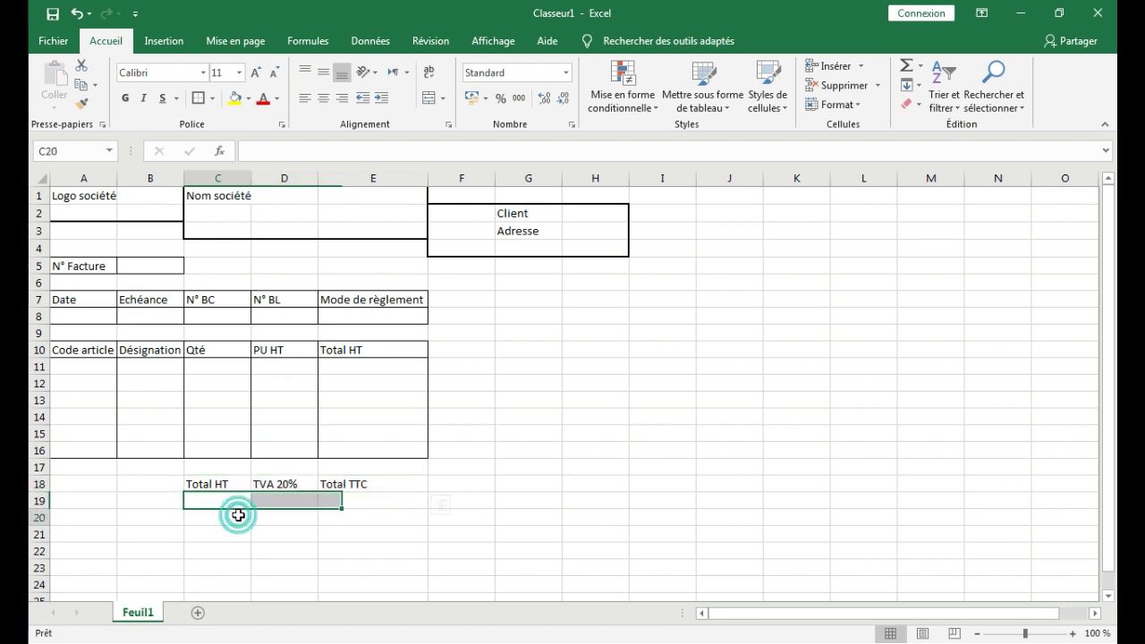
pyautogui.moveTo(216, 485); pyautogui.dragTo(390, 503)
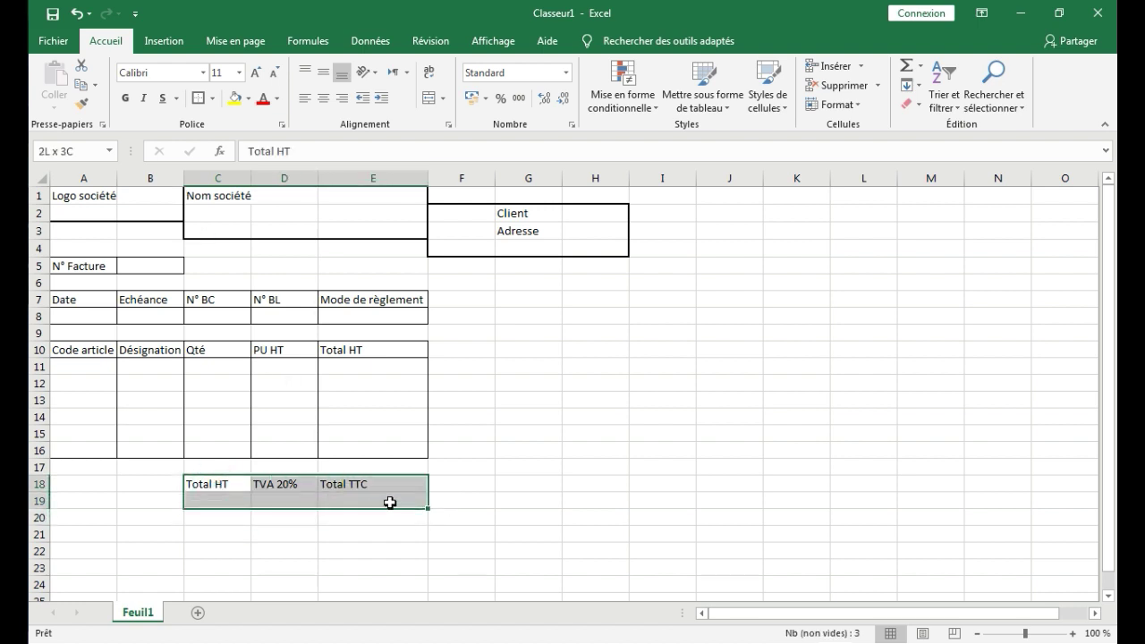
pyautogui.click(213, 98)
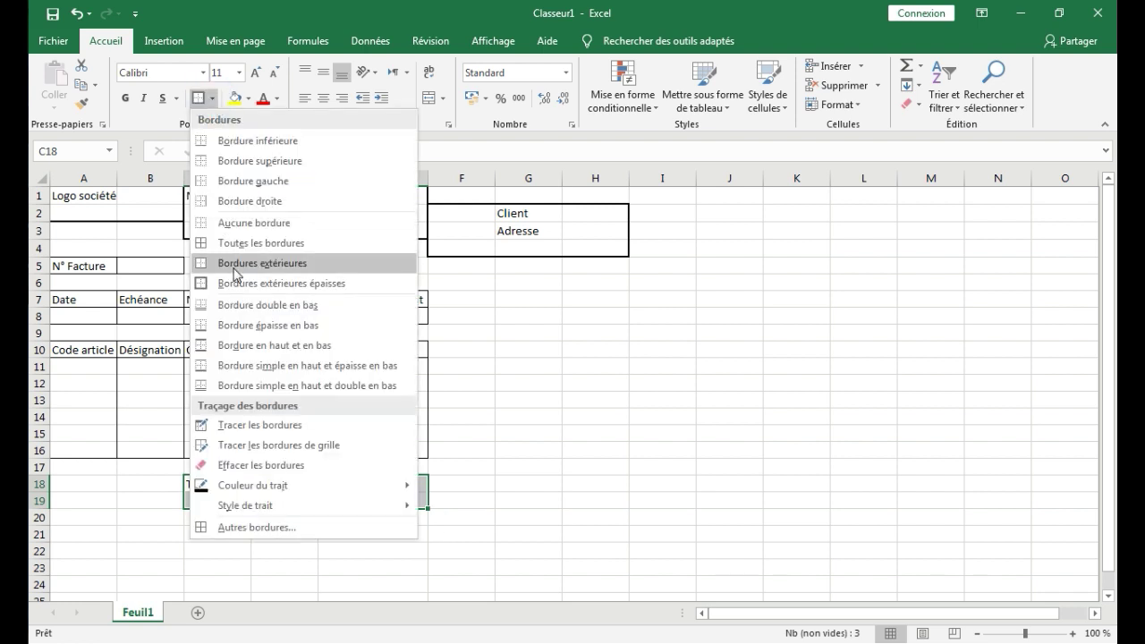
pyautogui.click(211, 243)
pyautogui.click(591, 408)
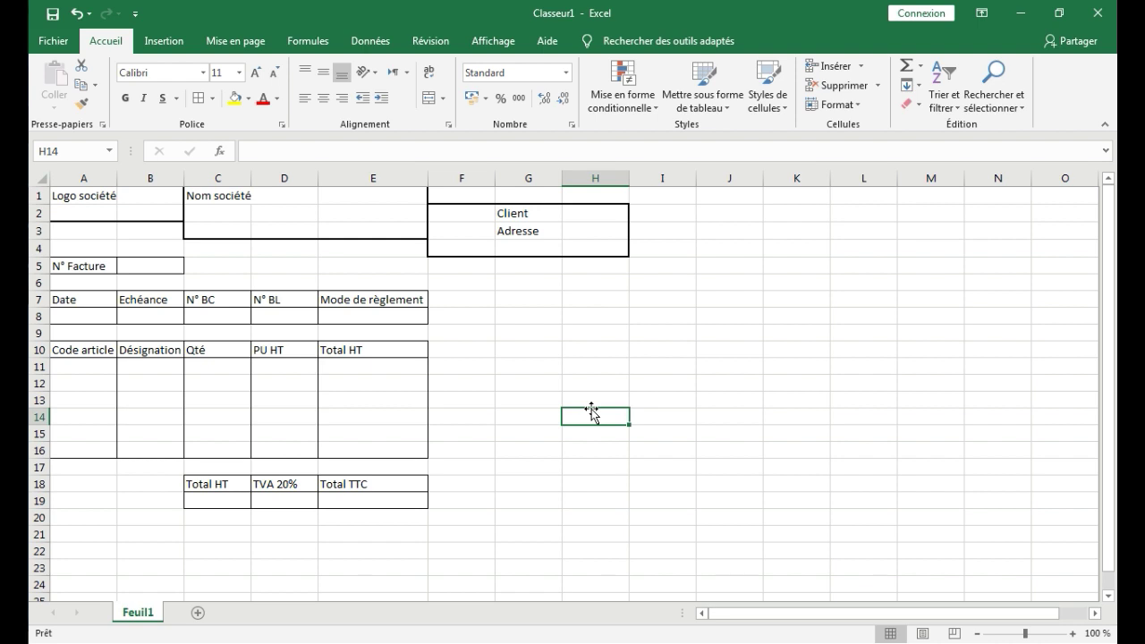
# Change the fill pattern colour of the whole invoice area A1:I22 in the cell format settings.
pyautogui.moveTo(62, 193); pyautogui.dragTo(659, 549)
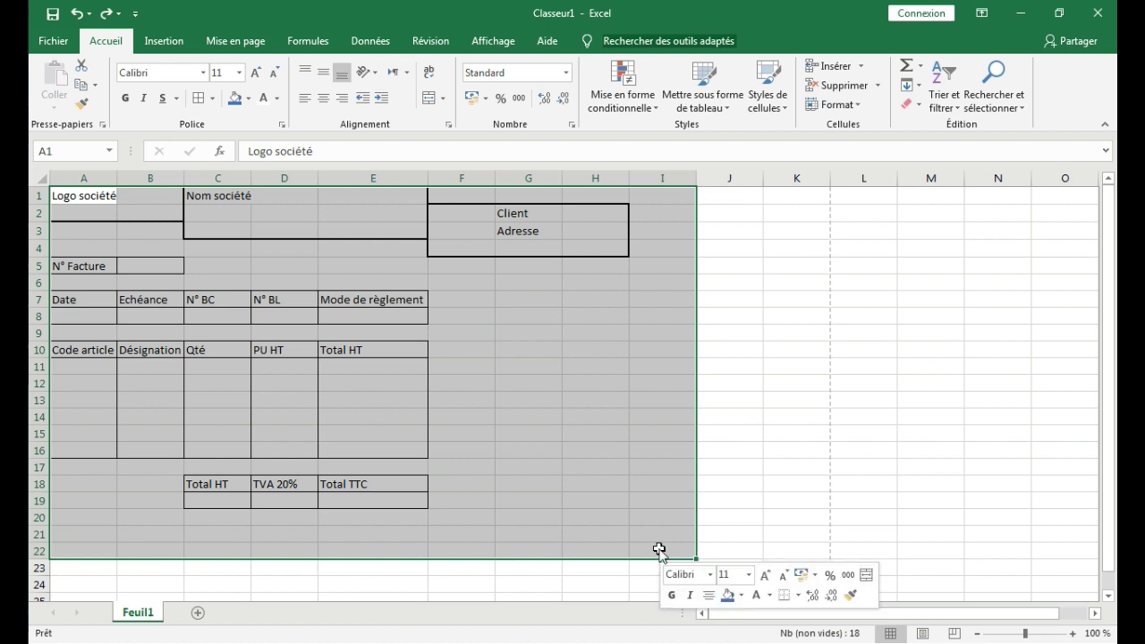
pyautogui.rightClick(660, 550)
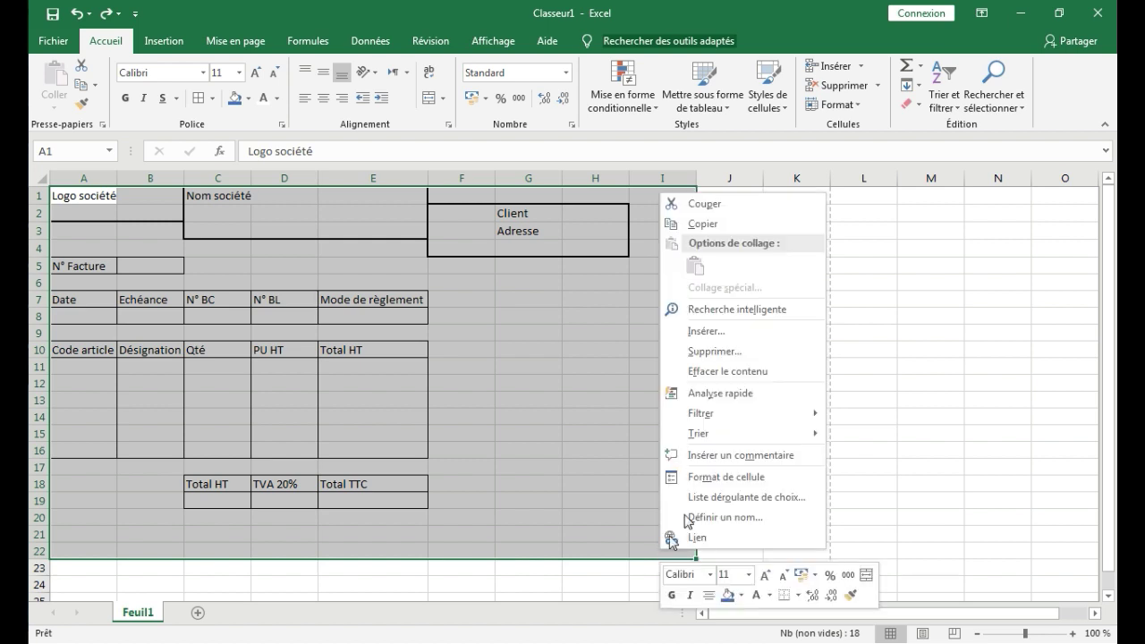
pyautogui.click(751, 479)
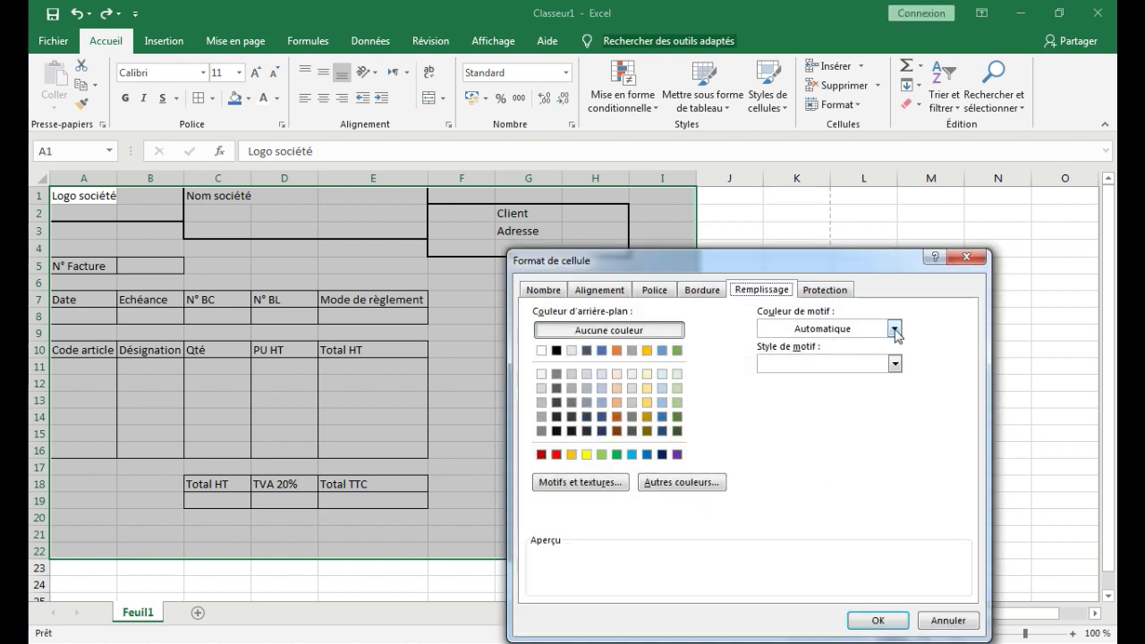
pyautogui.click(894, 329)
pyautogui.click(841, 497)
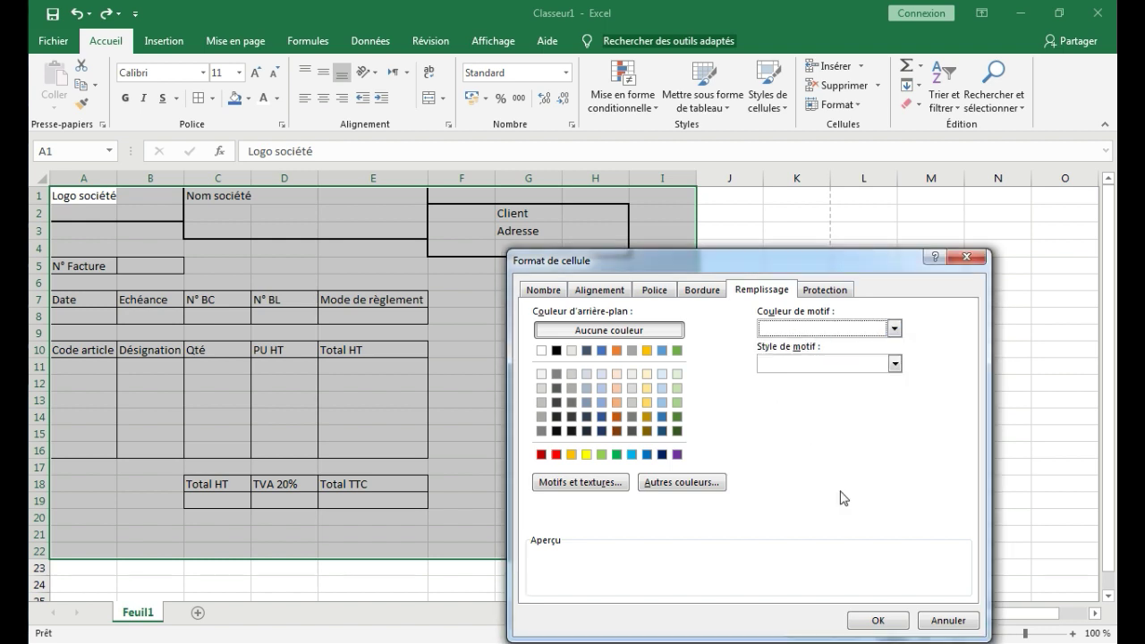
pyautogui.click(877, 620)
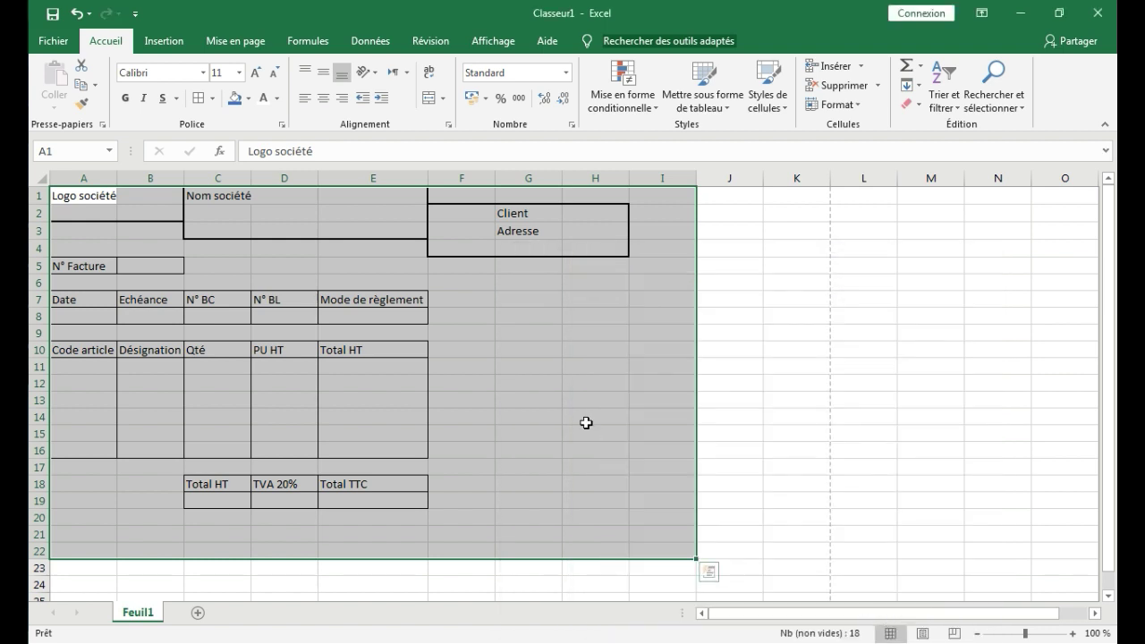
# Set the fill pattern colour of the invoice area A1:I22 to white.
pyautogui.rightClick(612, 413)
pyautogui.click(690, 346)
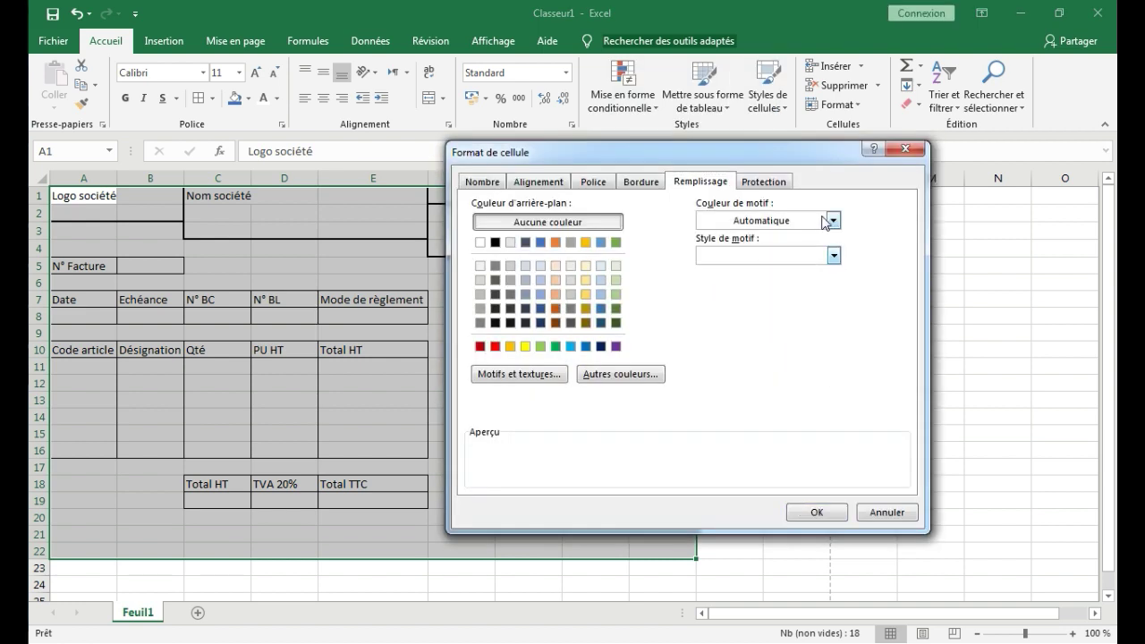
pyautogui.click(825, 221)
pyautogui.click(704, 281)
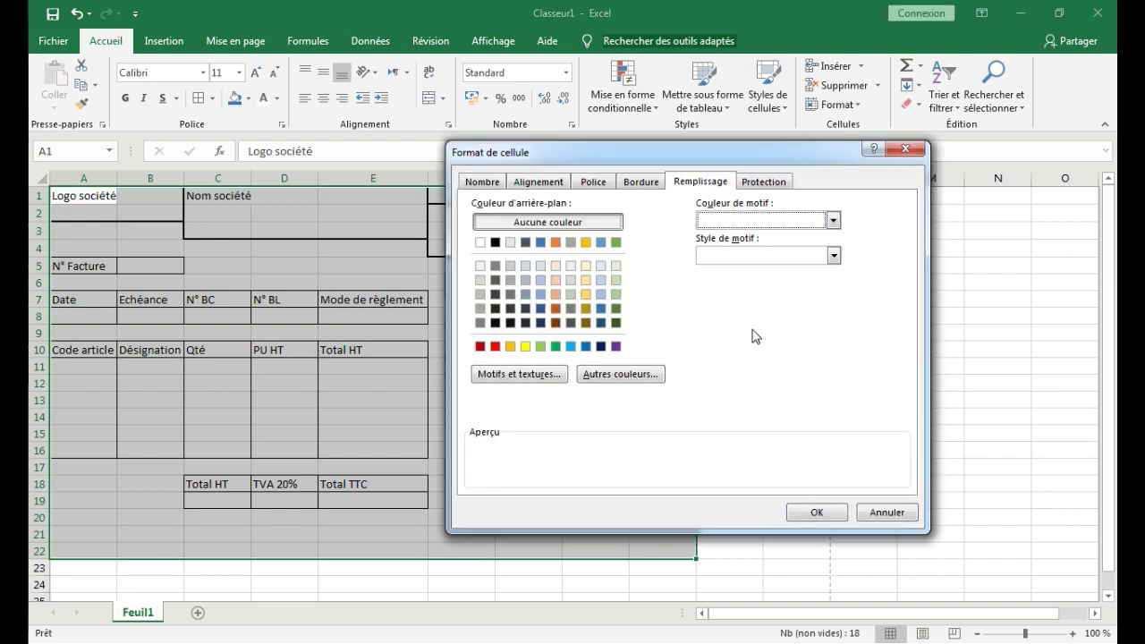
pyautogui.click(816, 512)
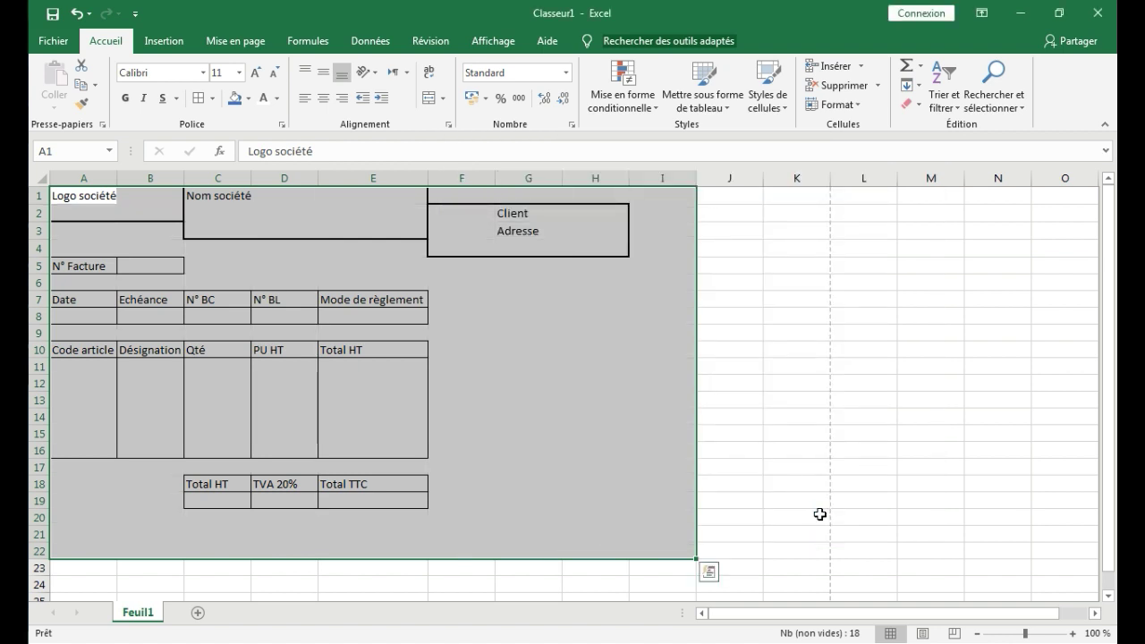
pyautogui.click(942, 481)
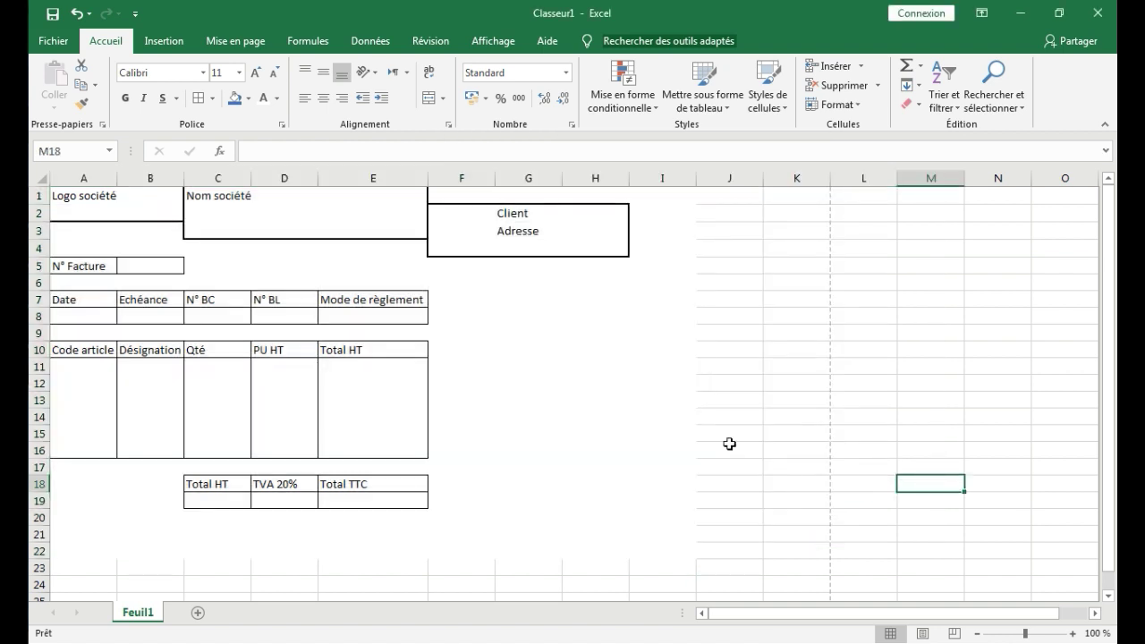
# Fill the header labels in A7:E7, A10:E10, C18:E18 and the N° Facture cell A5 with blue.
pyautogui.moveTo(77, 299); pyautogui.dragTo(378, 299)
pyautogui.click(234, 97)
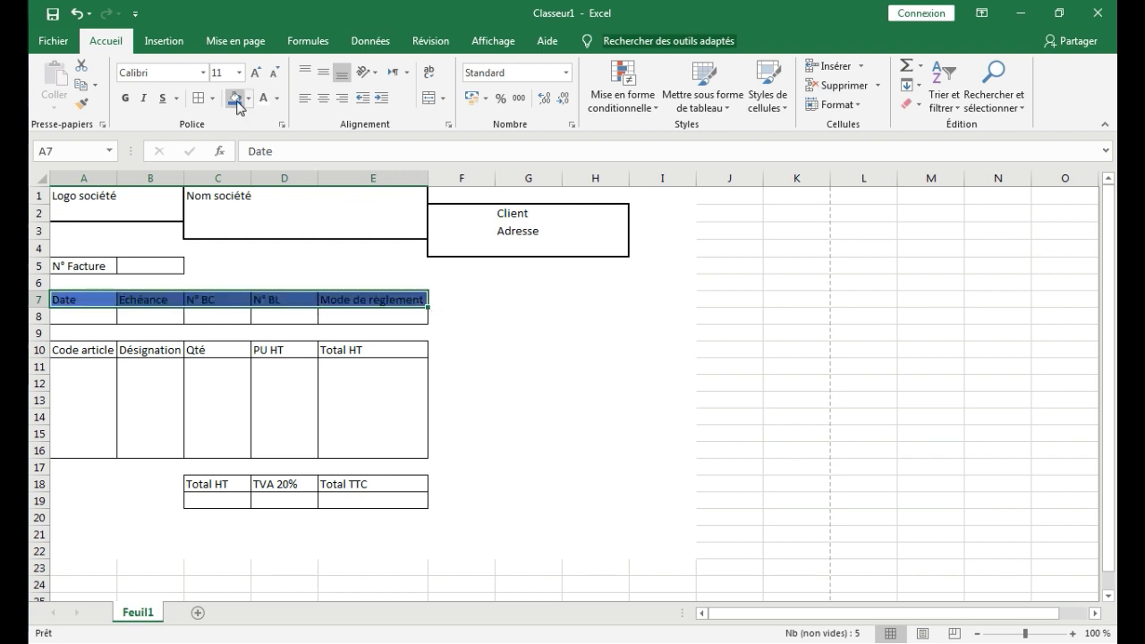
pyautogui.moveTo(90, 348); pyautogui.dragTo(398, 355)
pyautogui.click(234, 98)
pyautogui.moveTo(196, 485); pyautogui.dragTo(392, 488)
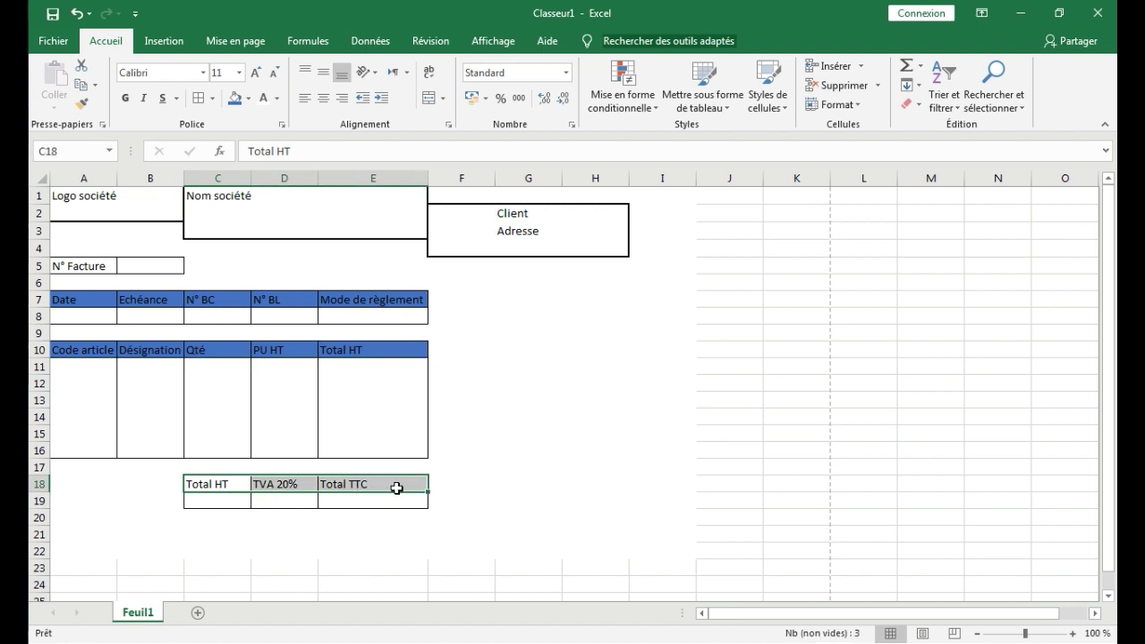
pyautogui.click(234, 97)
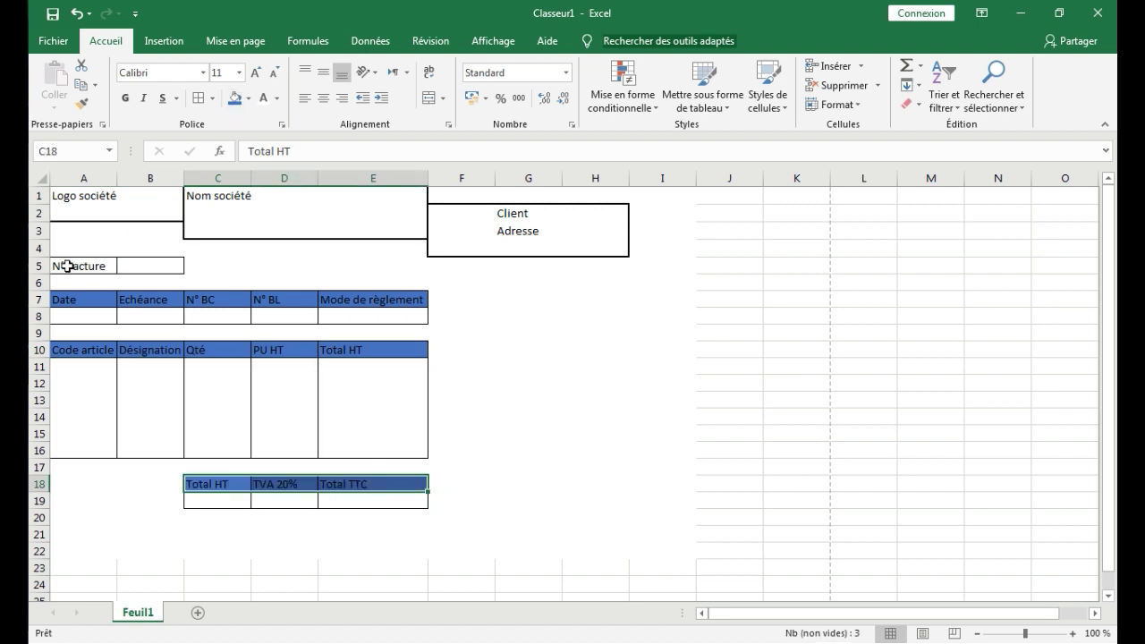
pyautogui.click(100, 266)
pyautogui.click(238, 98)
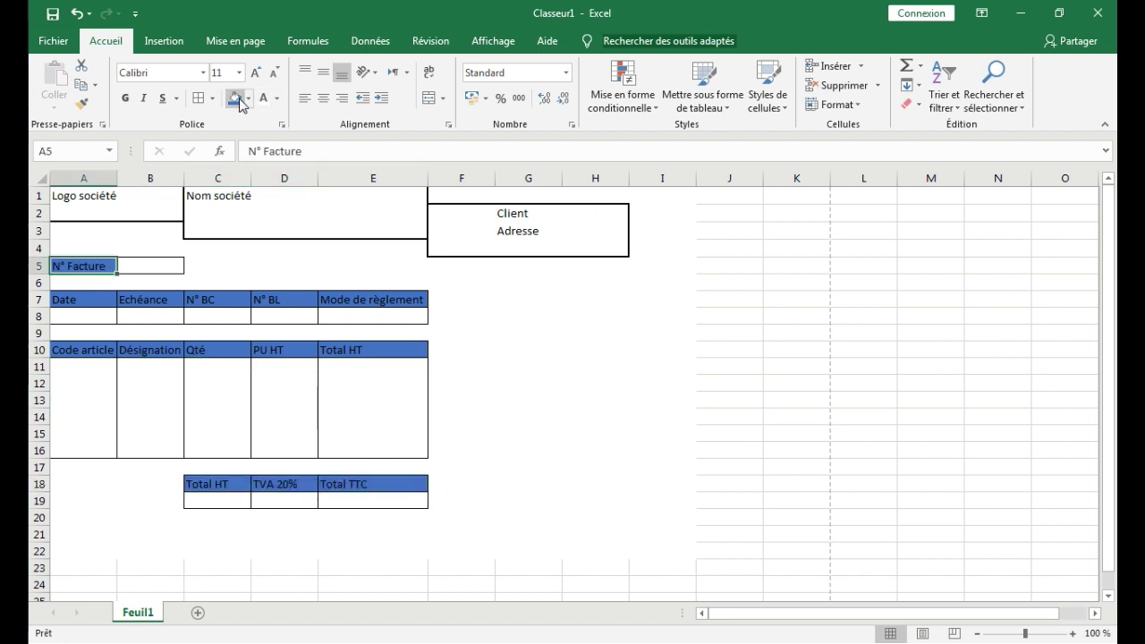
# Undo the four blue fills on the header labels.
pyautogui.click(75, 13)
pyautogui.click(75, 14)
pyautogui.click(75, 13)
pyautogui.click(75, 13)
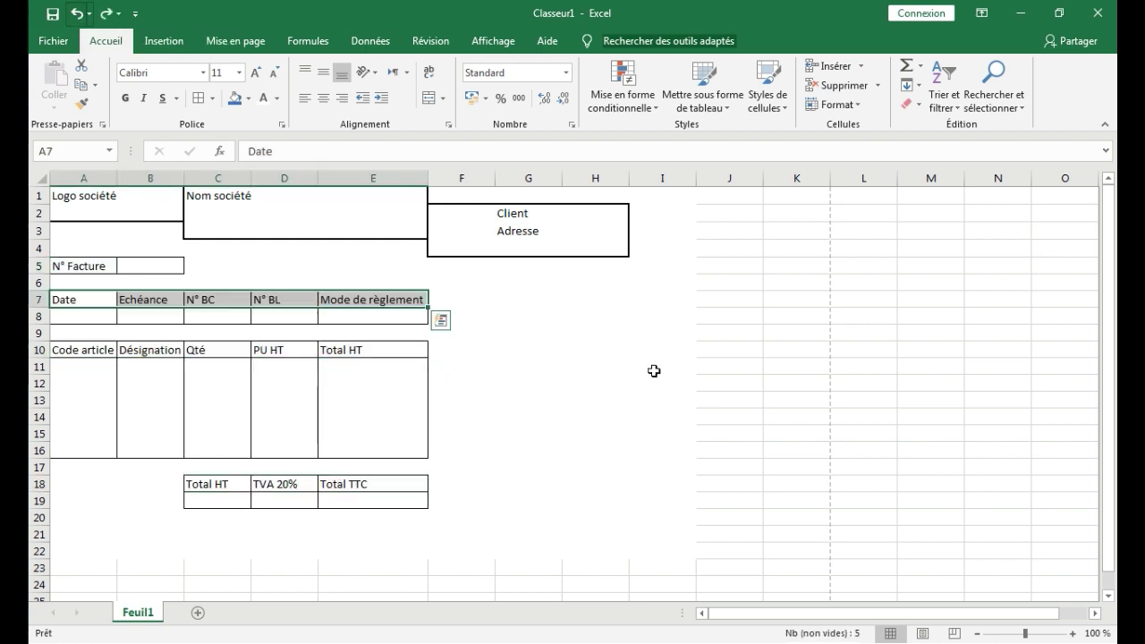
pyautogui.click(626, 383)
pyautogui.click(86, 265)
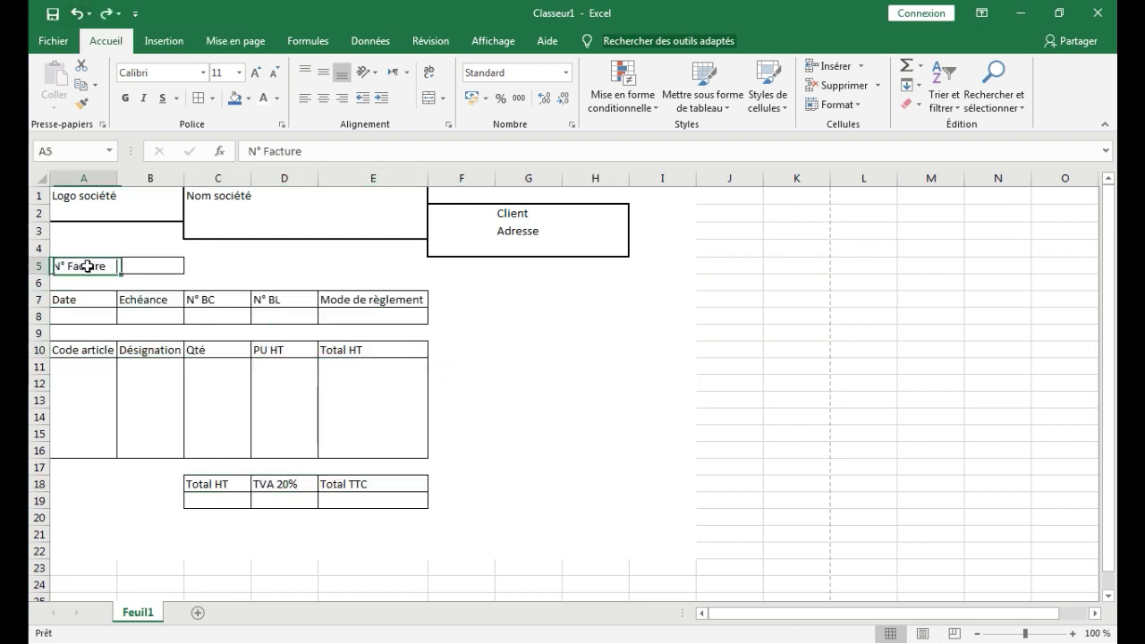
pyautogui.moveTo(55, 299); pyautogui.dragTo(380, 299)
pyautogui.moveTo(118, 295); pyautogui.dragTo(233, 254)
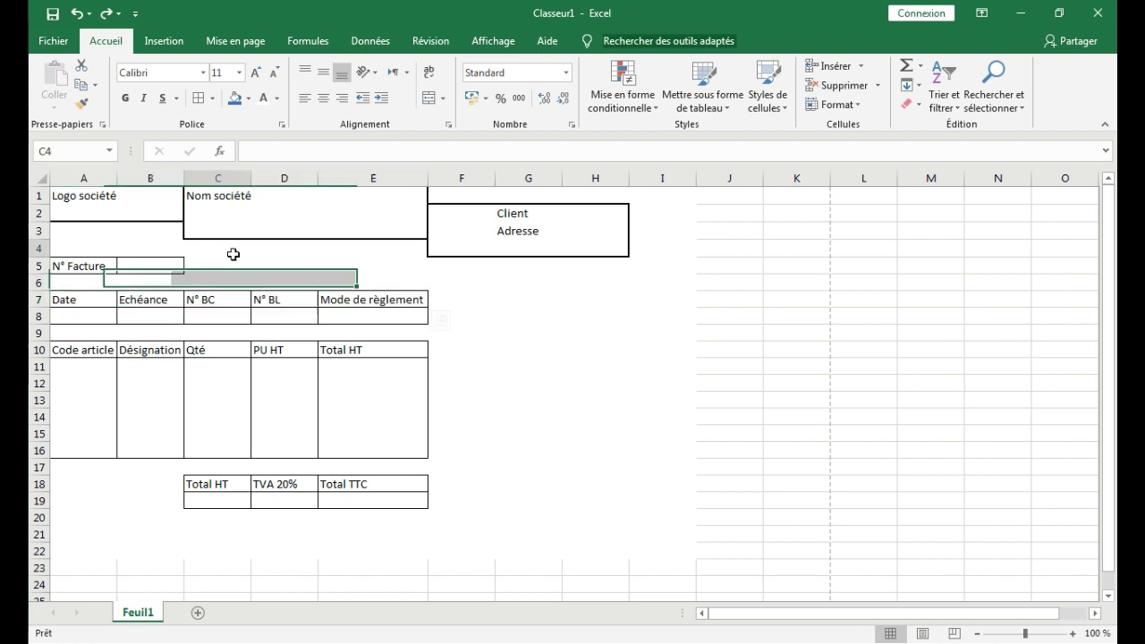
# Give the labels in A5, A7:E7, A10:E10 and C18:E18 a blue fill and white text as one multiple selection.
pyautogui.click(78, 267)
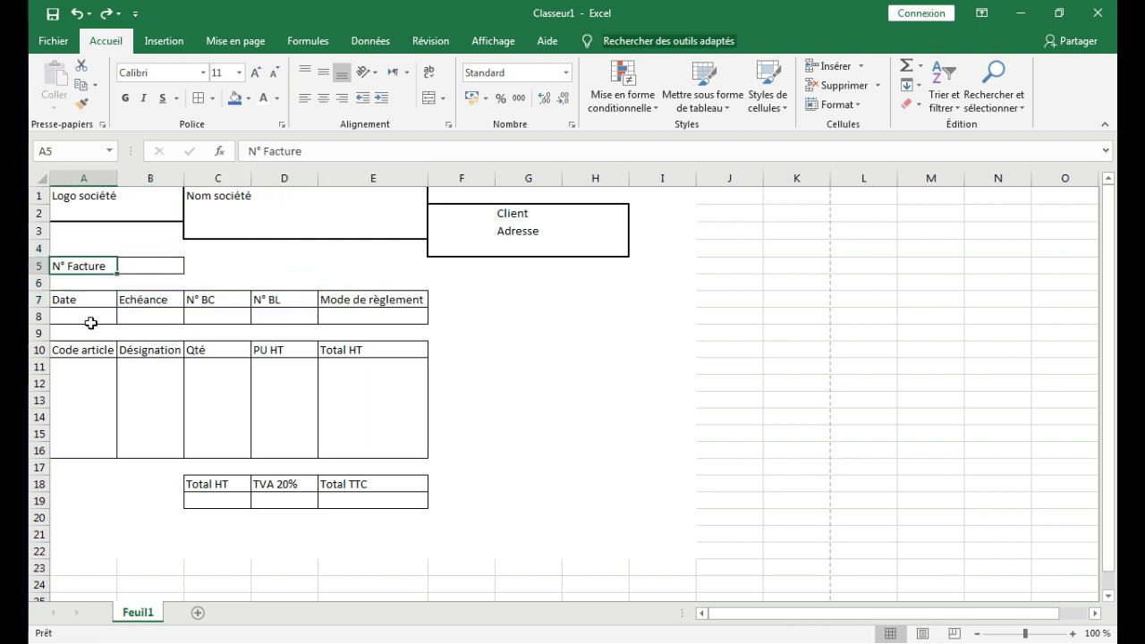
pyautogui.keyDown('ctrl'); pyautogui.click(67, 299); pyautogui.keyUp('ctrl')
pyautogui.keyDown('ctrl'); pyautogui.click(145, 301); pyautogui.keyUp('ctrl')
pyautogui.keyDown('ctrl'); pyautogui.click(208, 299); pyautogui.keyUp('ctrl')
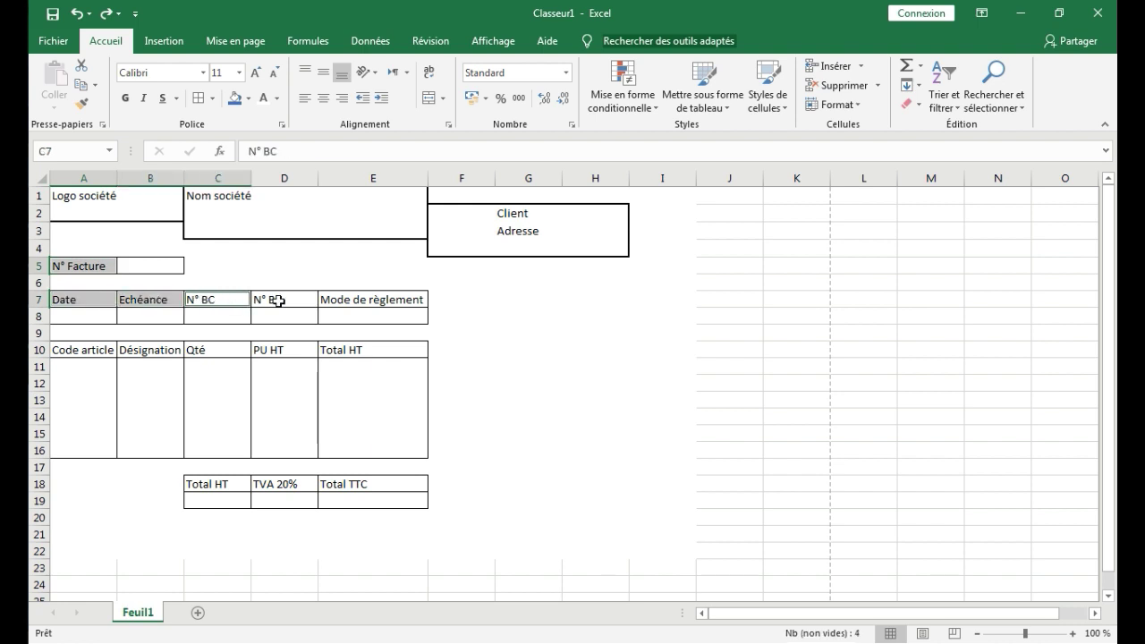
pyautogui.keyDown('ctrl'); pyautogui.click(279, 302); pyautogui.keyUp('ctrl')
pyautogui.keyDown('ctrl'); pyautogui.click(358, 300); pyautogui.keyUp('ctrl')
pyautogui.keyDown('ctrl'); pyautogui.click(92, 351); pyautogui.keyUp('ctrl')
pyautogui.keyDown('ctrl'); pyautogui.click(141, 351); pyautogui.keyUp('ctrl')
pyautogui.keyDown('ctrl'); pyautogui.click(221, 350); pyautogui.keyUp('ctrl')
pyautogui.keyDown('ctrl'); pyautogui.click(286, 351); pyautogui.keyUp('ctrl')
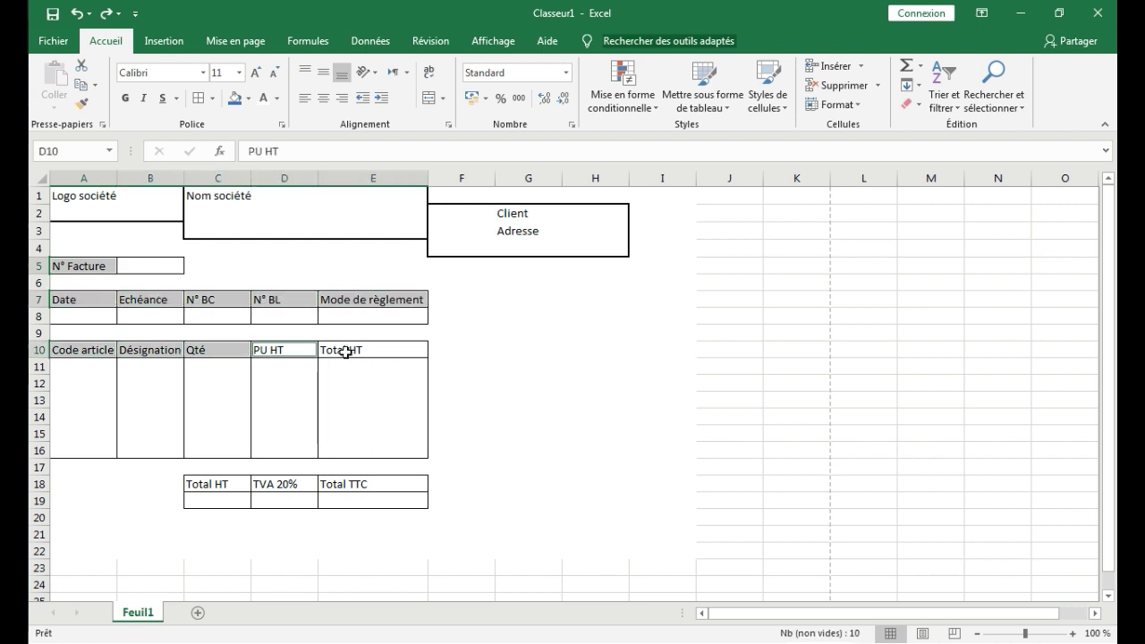
pyautogui.keyDown('ctrl'); pyautogui.click(346, 351); pyautogui.keyUp('ctrl')
pyautogui.keyDown('ctrl'); pyautogui.click(356, 484); pyautogui.keyUp('ctrl')
pyautogui.keyDown('ctrl'); pyautogui.click(283, 484); pyautogui.keyUp('ctrl')
pyautogui.keyDown('ctrl'); pyautogui.click(211, 485); pyautogui.keyUp('ctrl')
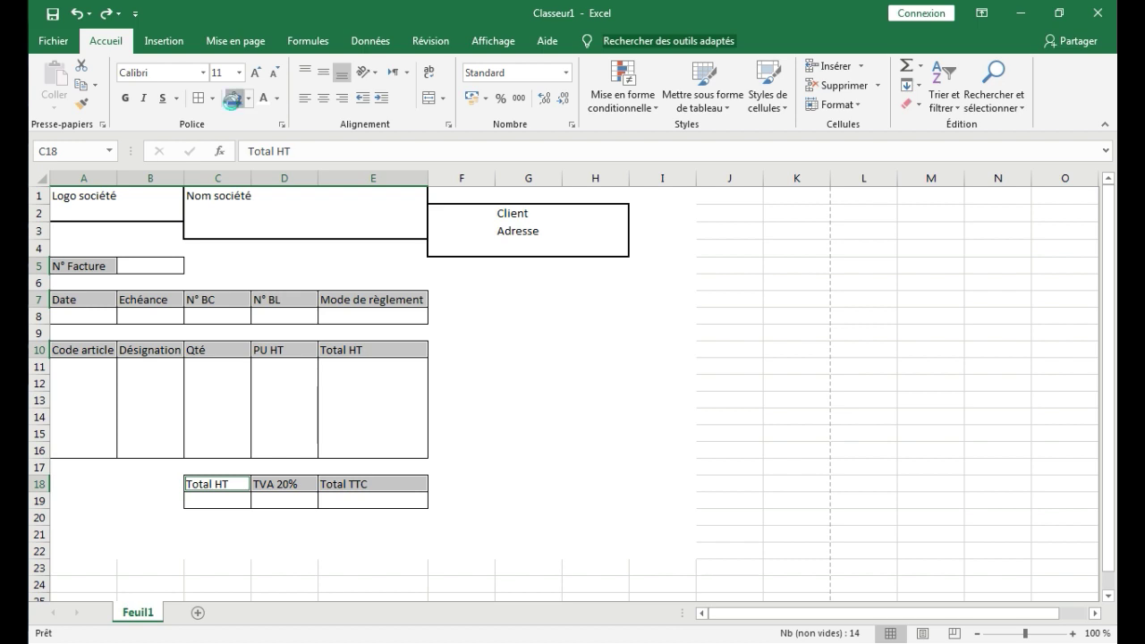
pyautogui.click(248, 99)
pyautogui.click(325, 154)
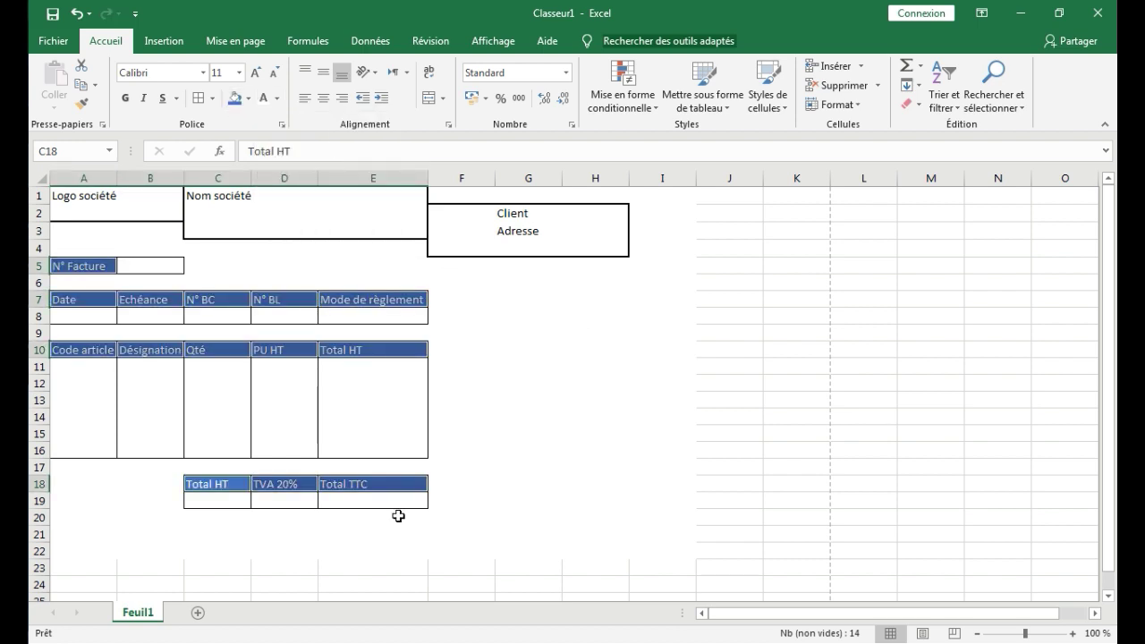
# Enter the first article line in row 11: code A1, designation AAAA, quantity 3, unit price 10.5.
pyautogui.click(90, 373)
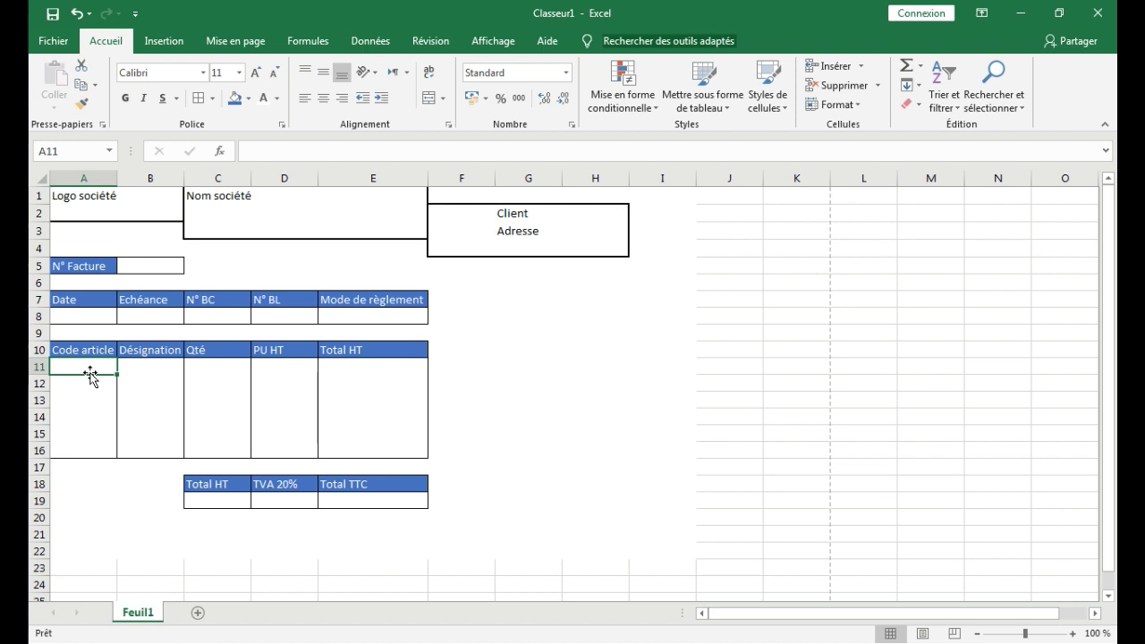
pyautogui.write('A1')
pyautogui.click(145, 366)
pyautogui.write('aa')
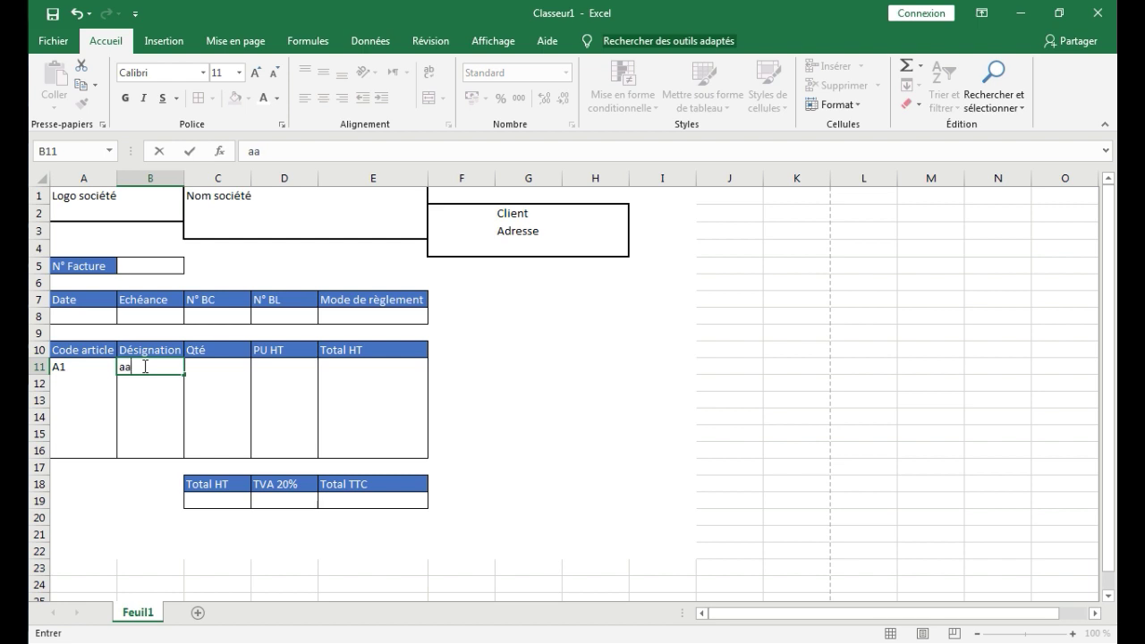
pyautogui.press('BackSpace')
pyautogui.press('BackSpace')
pyautogui.press('BackSpace')
pyautogui.write('AAAA')
pyautogui.click(225, 370)
pyautogui.write('3')
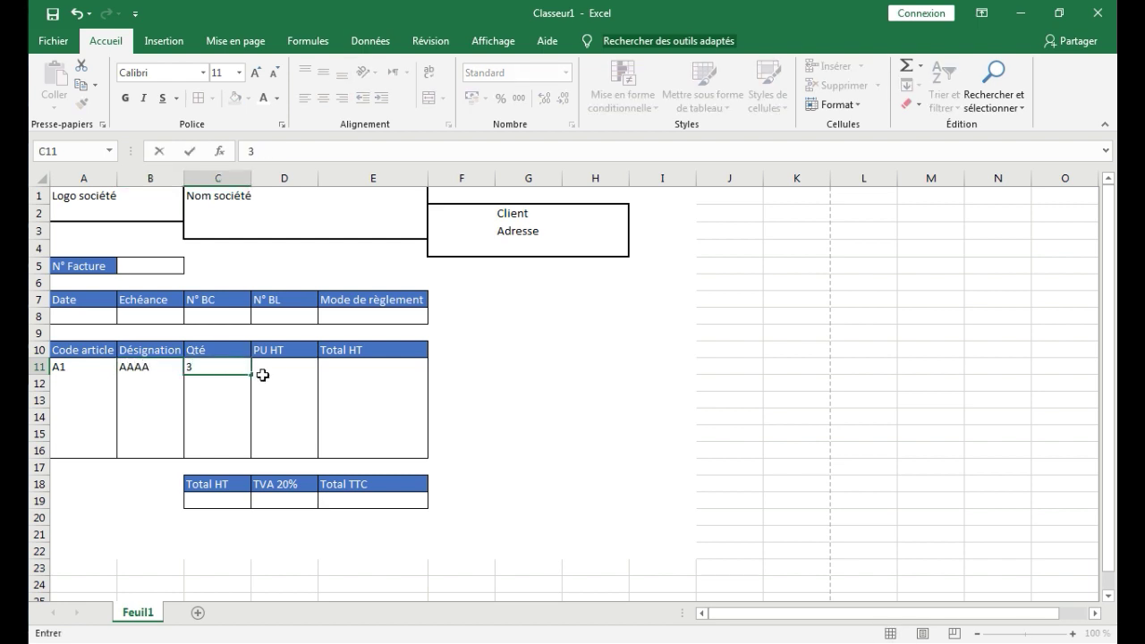
pyautogui.click(289, 369)
pyautogui.write('10.5')
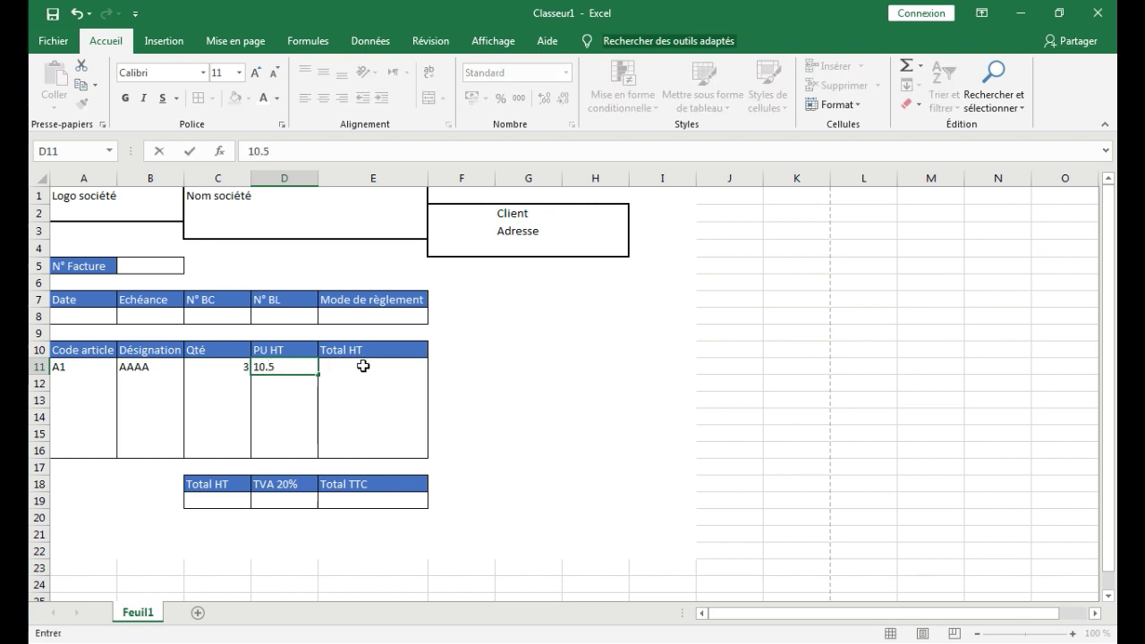
# Calculate the line's Total HT in E11 with =C11*D11 and copy the formula down to E13.
pyautogui.click(363, 366)
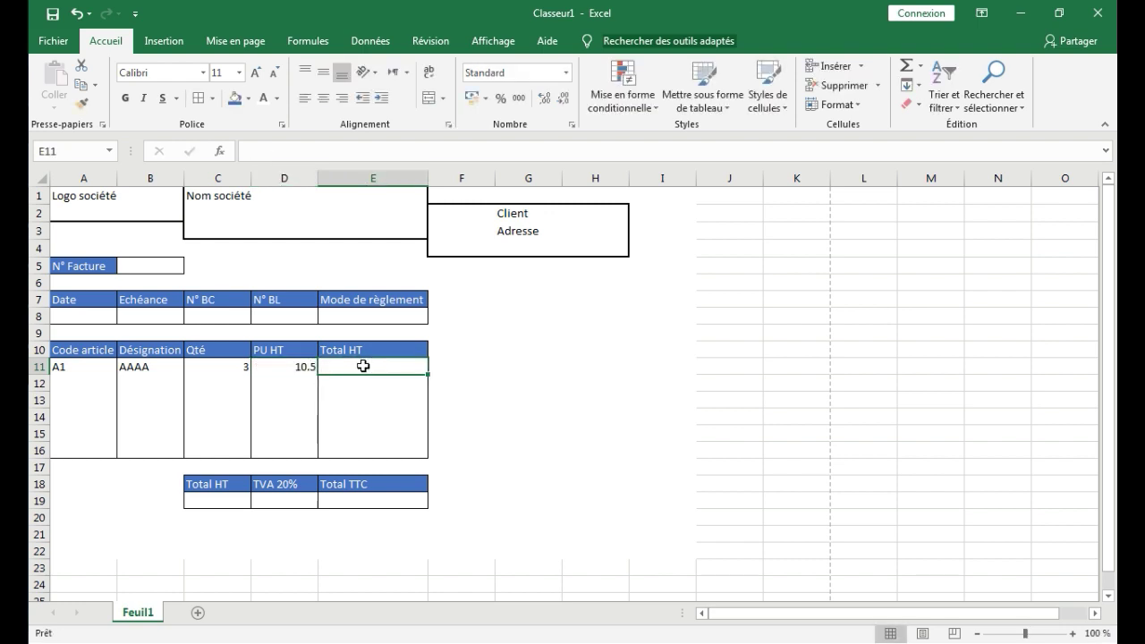
pyautogui.doubleClick(365, 367)
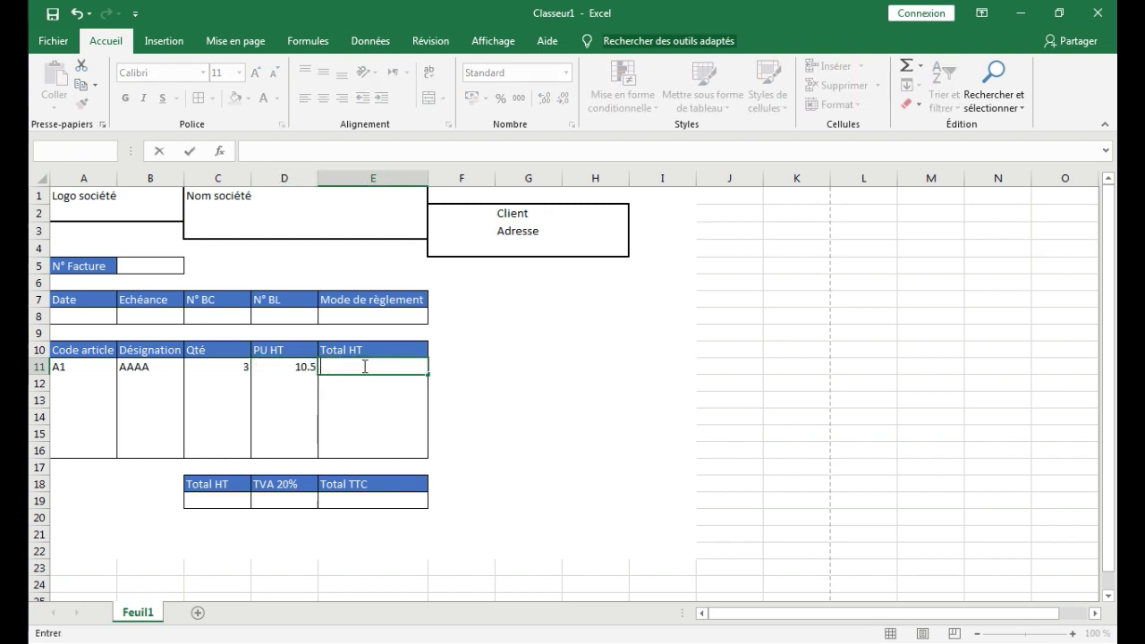
pyautogui.write('=')
pyautogui.click(230, 366)
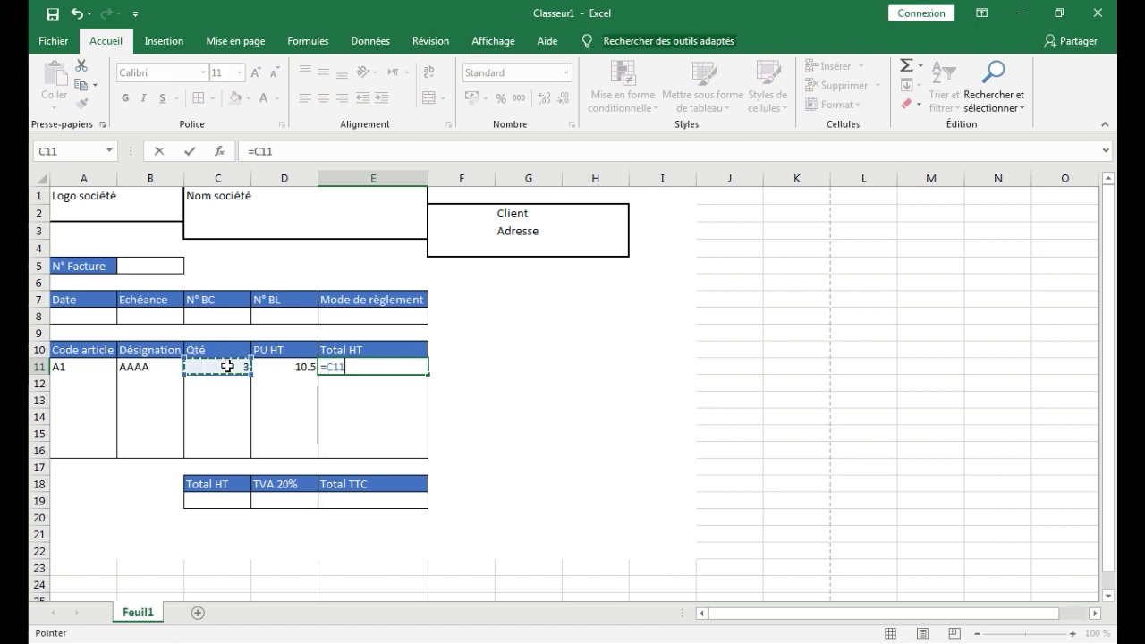
pyautogui.write('µ')
pyautogui.press('BackSpace')
pyautogui.write('*')
pyautogui.click(283, 367)
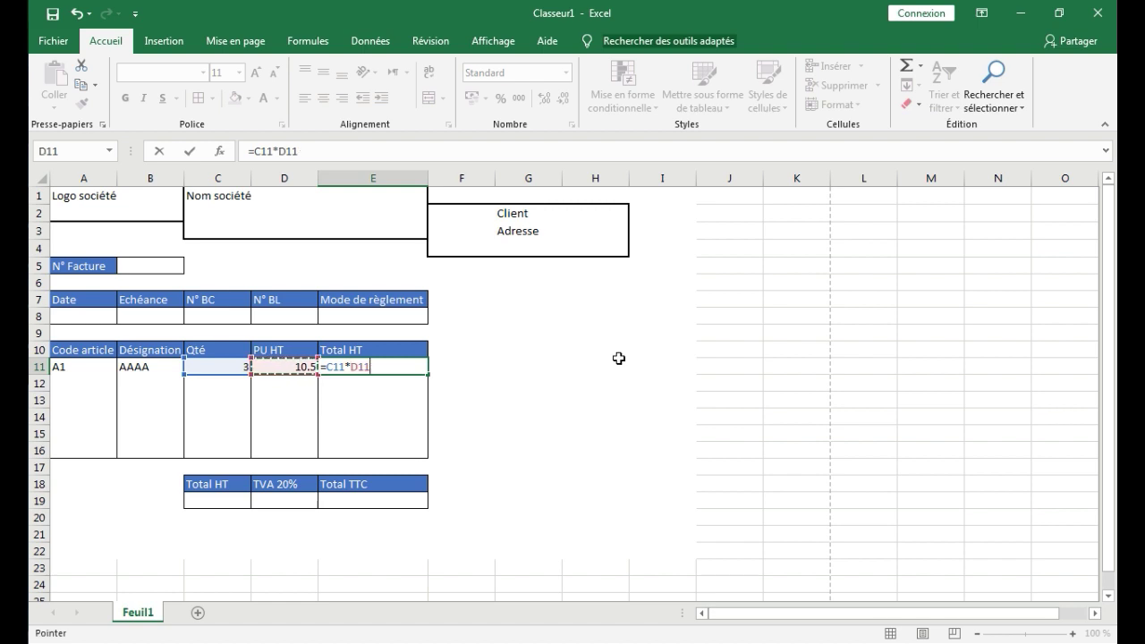
pyautogui.press('Return')
pyautogui.click(416, 366)
pyautogui.moveTo(427, 374); pyautogui.dragTo(426, 405)
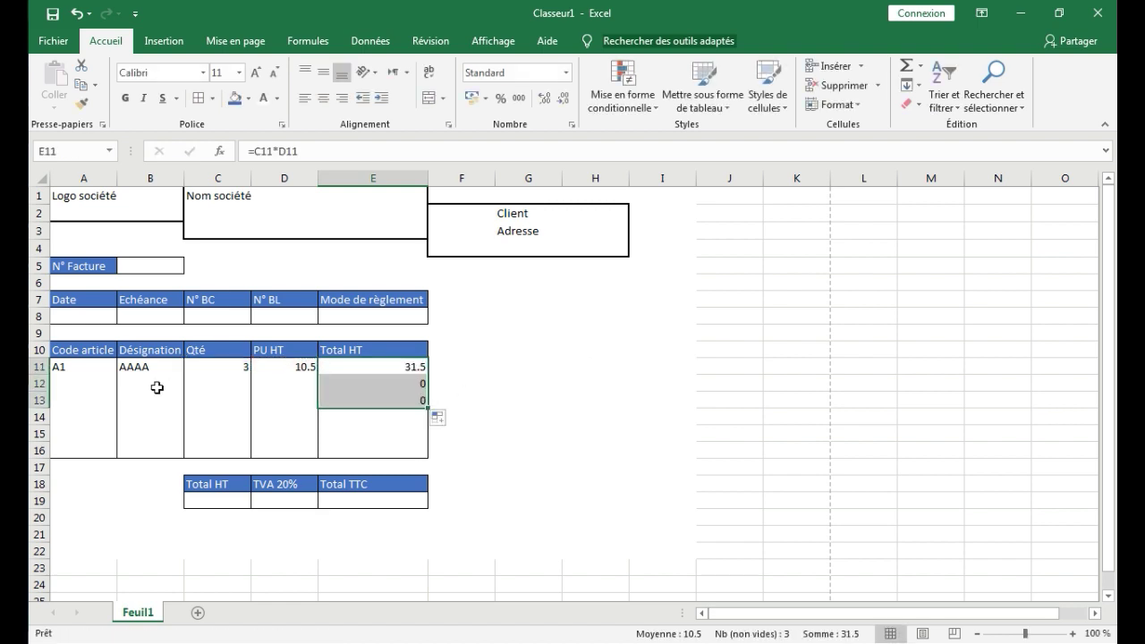
# Enter the second article line in row 12: code A2, designation abbbb, quantity 5, unit price 100.
pyautogui.click(85, 383)
pyautogui.write('A2')
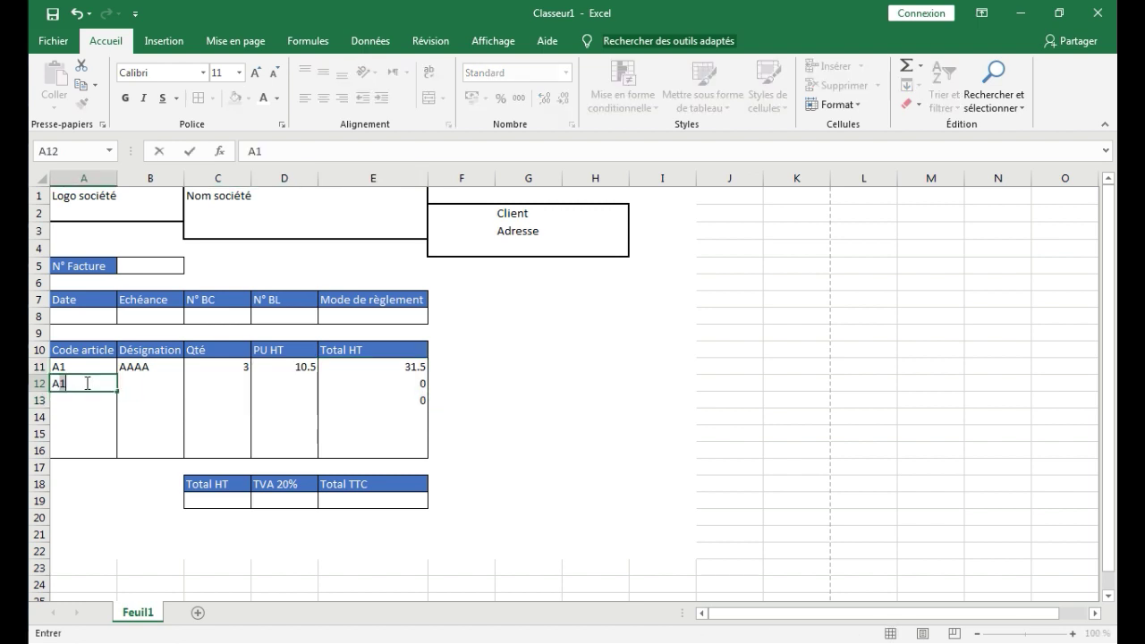
pyautogui.click(147, 382)
pyautogui.write('abbbb')
pyautogui.click(231, 387)
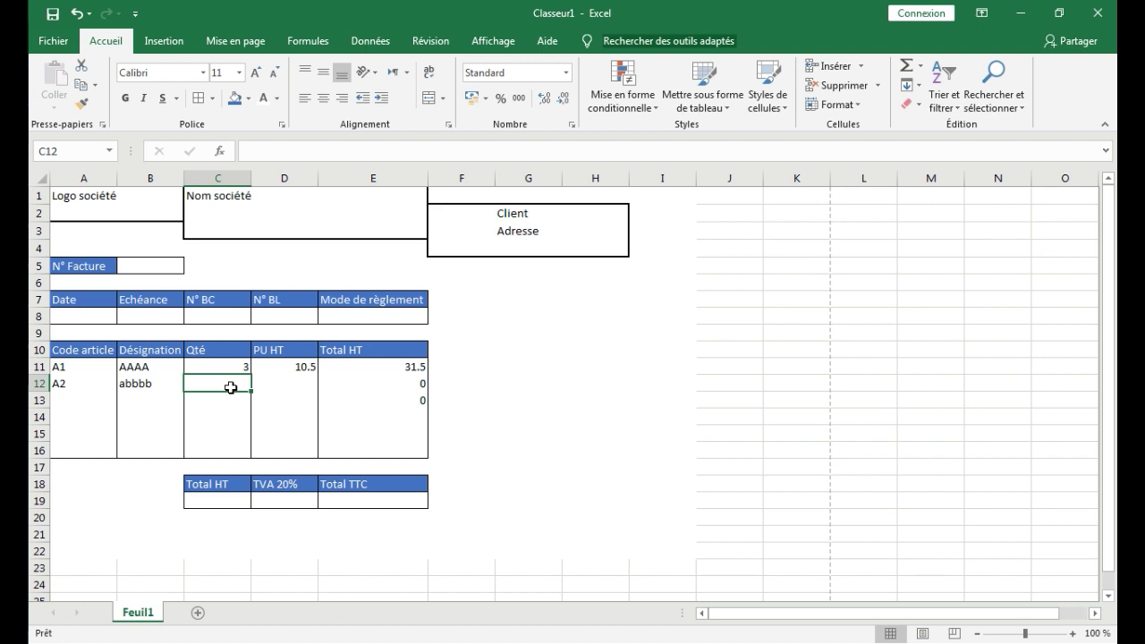
pyautogui.write('(')
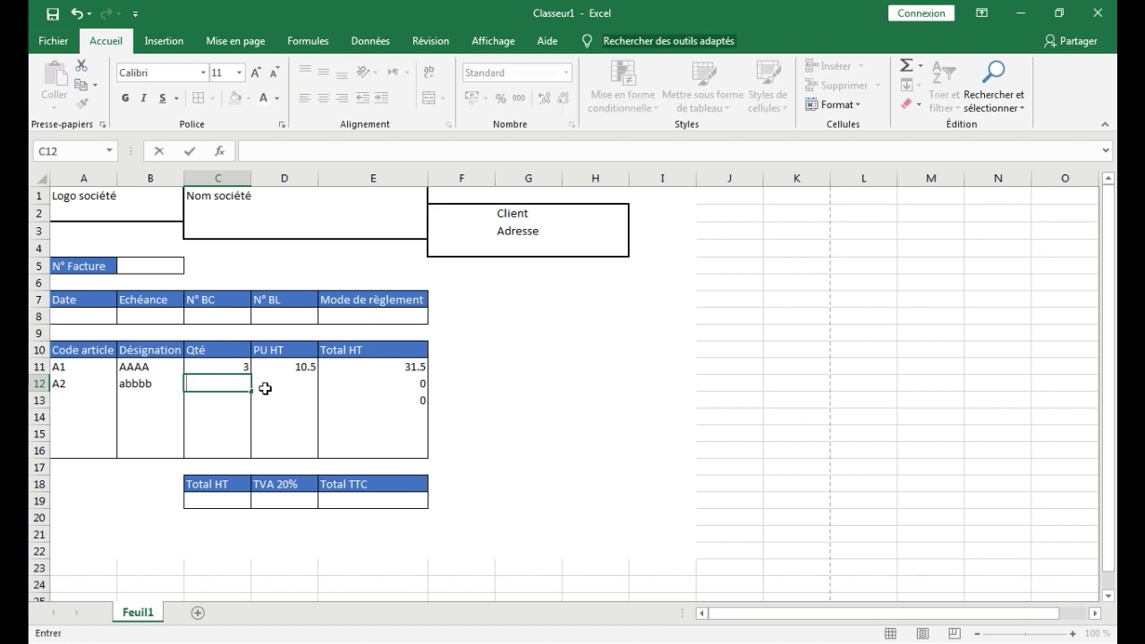
pyautogui.click(280, 388)
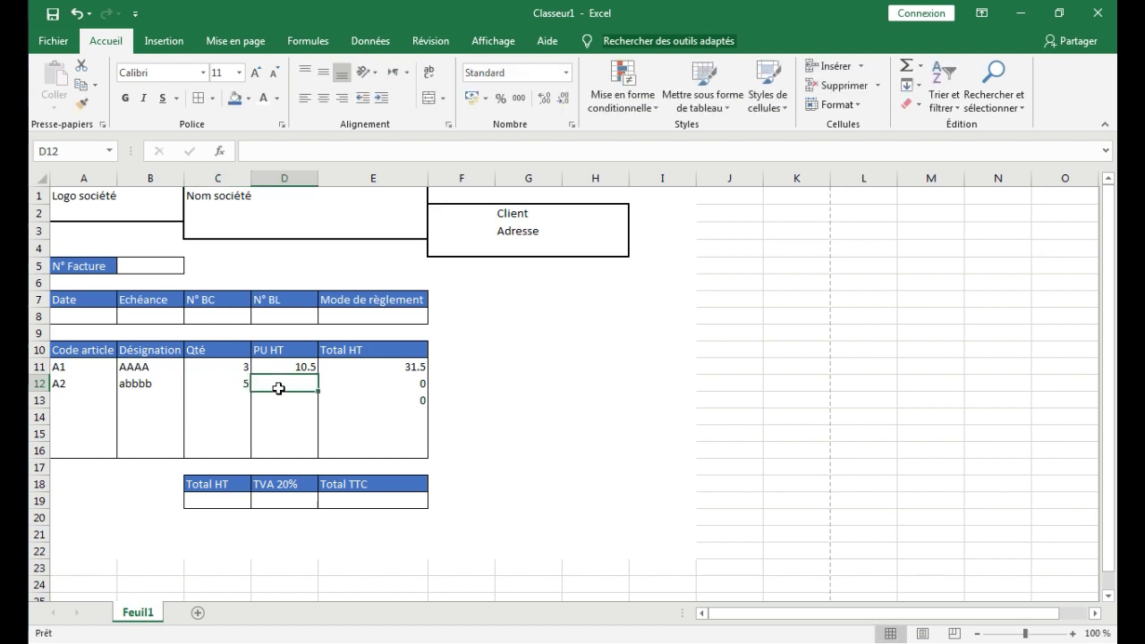
pyautogui.write('100')
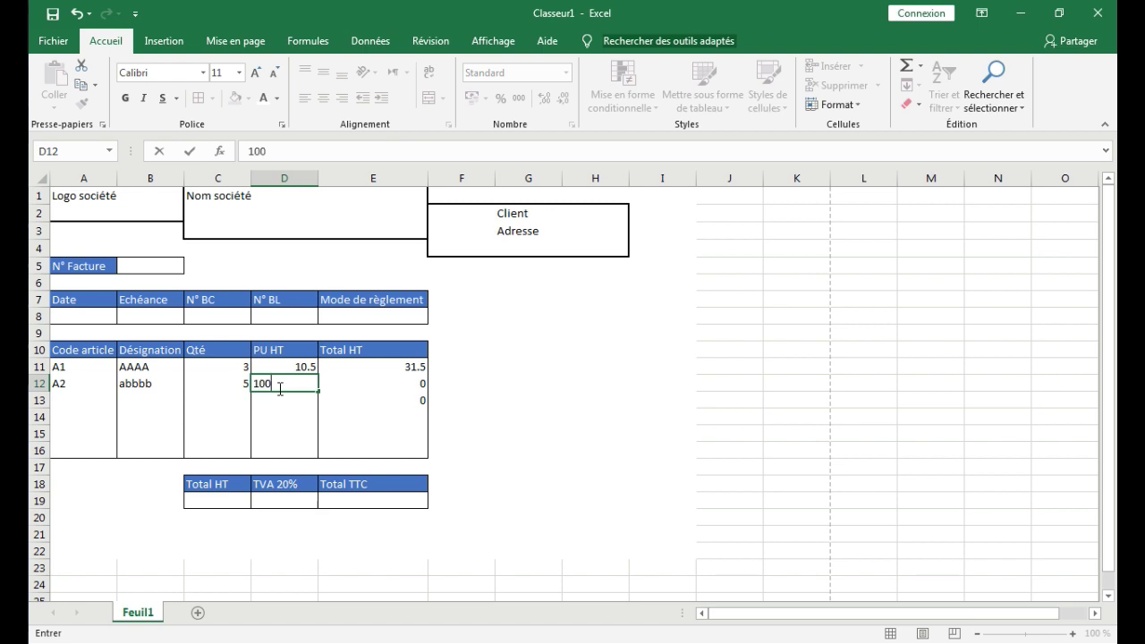
pyautogui.press('Return')
# Enter the third article line in row 13: code B1, designation BBBB, quantity 10, unit price 34.56.
pyautogui.click(80, 397)
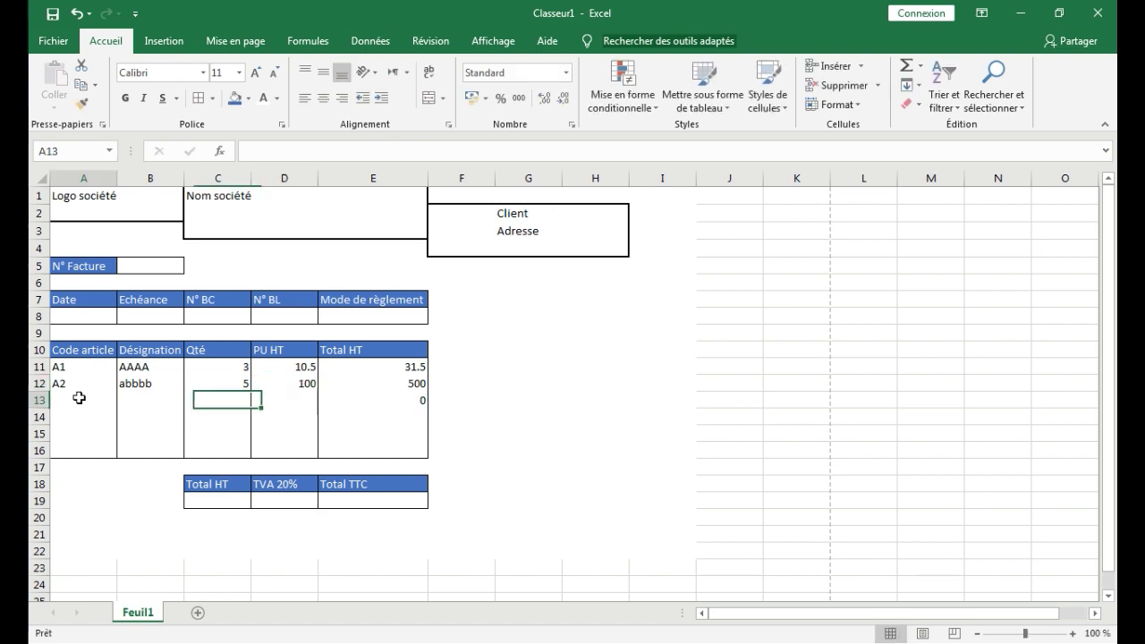
pyautogui.write('B')
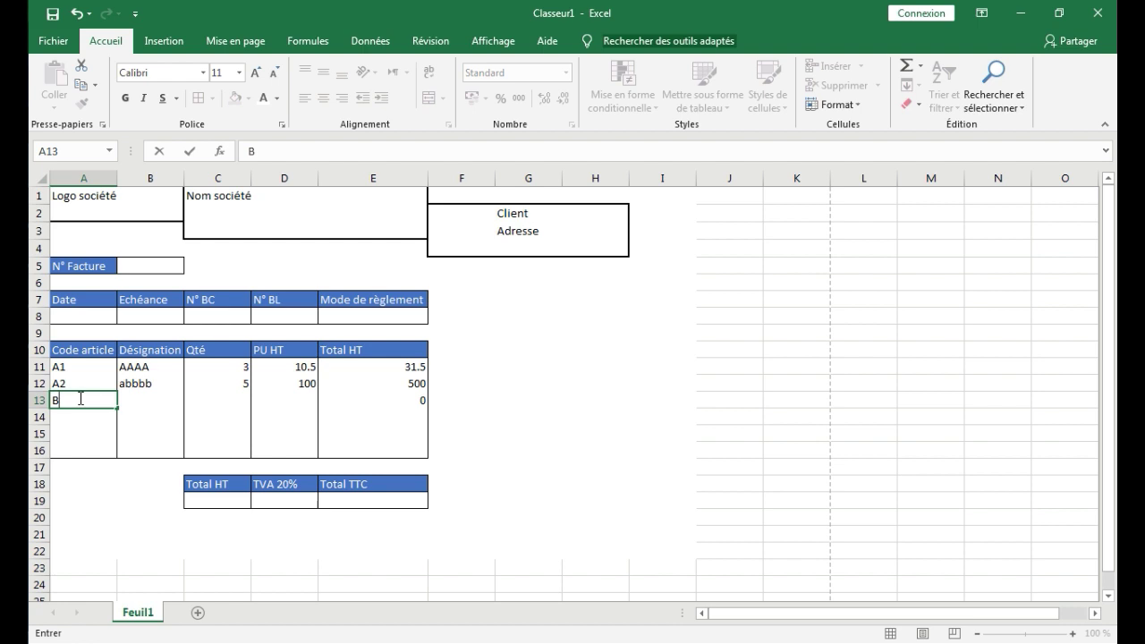
pyautogui.write('1')
pyautogui.click(147, 403)
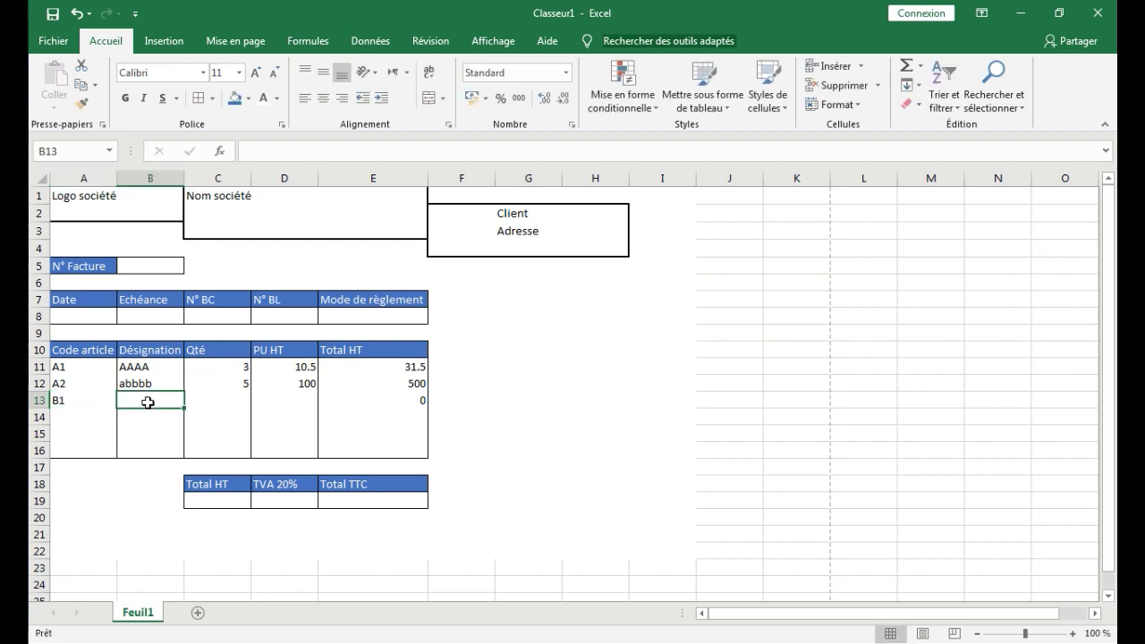
pyautogui.write('BBBB')
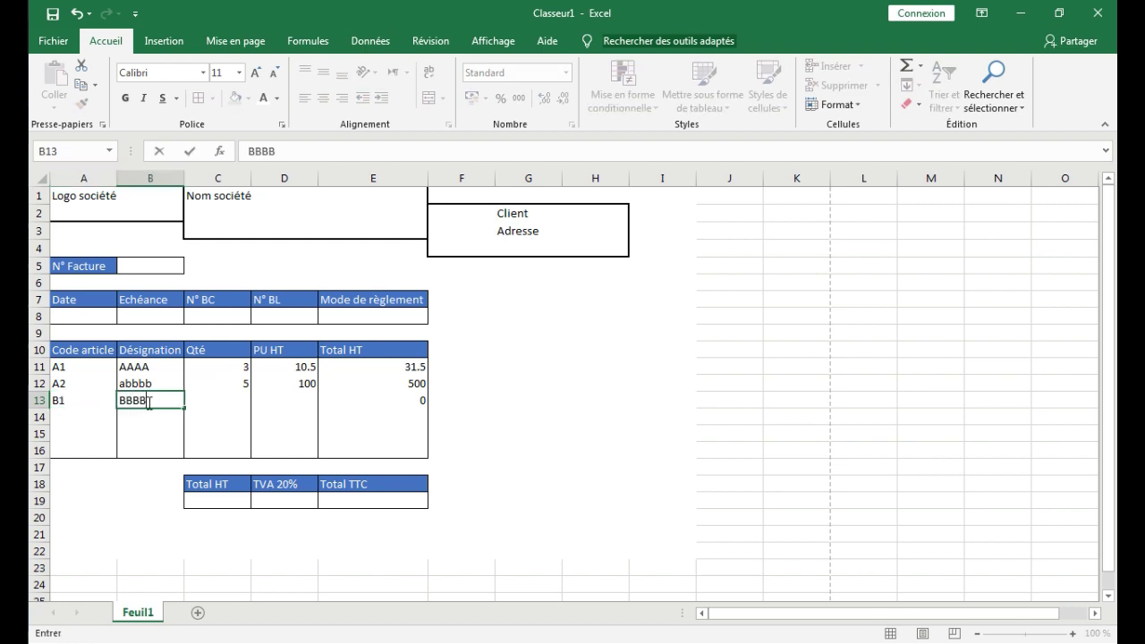
pyautogui.click(218, 403)
pyautogui.write('10')
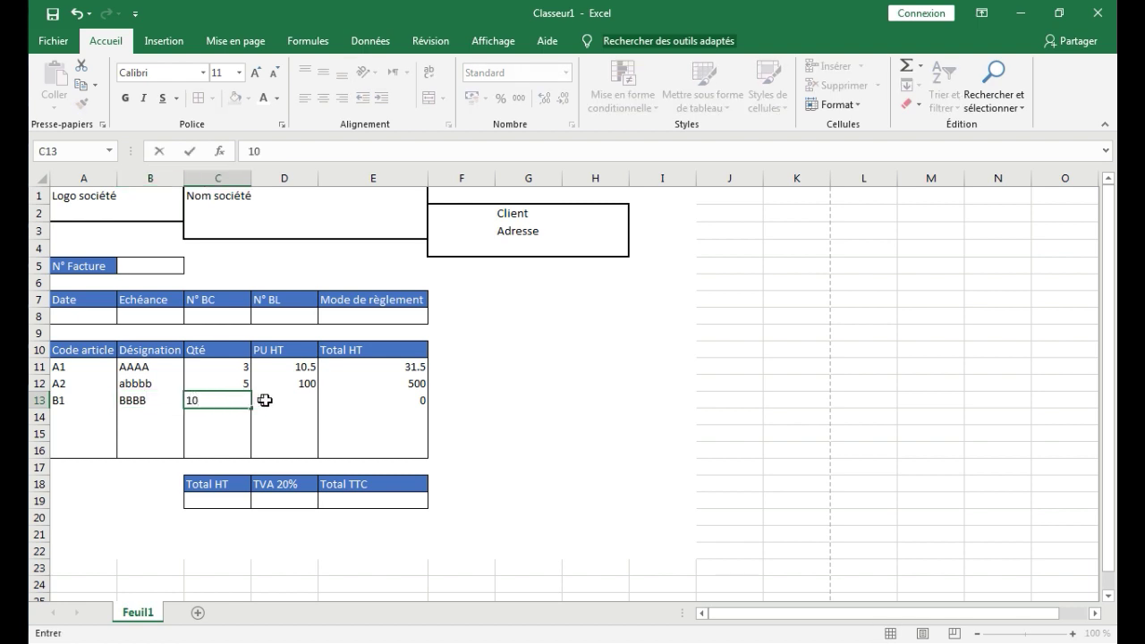
pyautogui.click(291, 404)
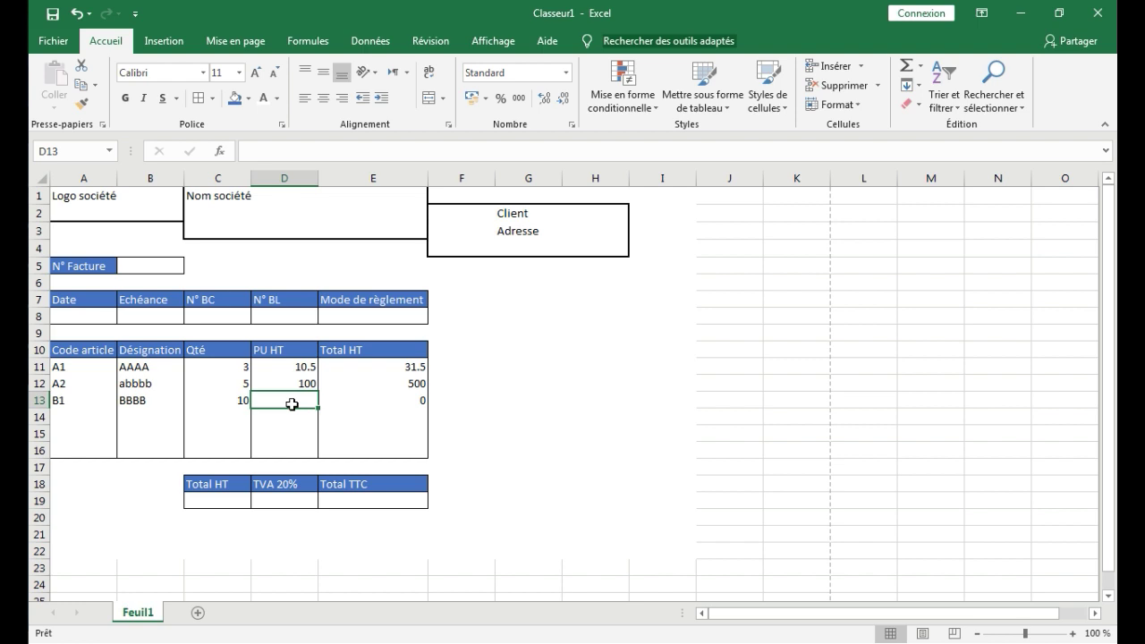
pyautogui.write('34.56')
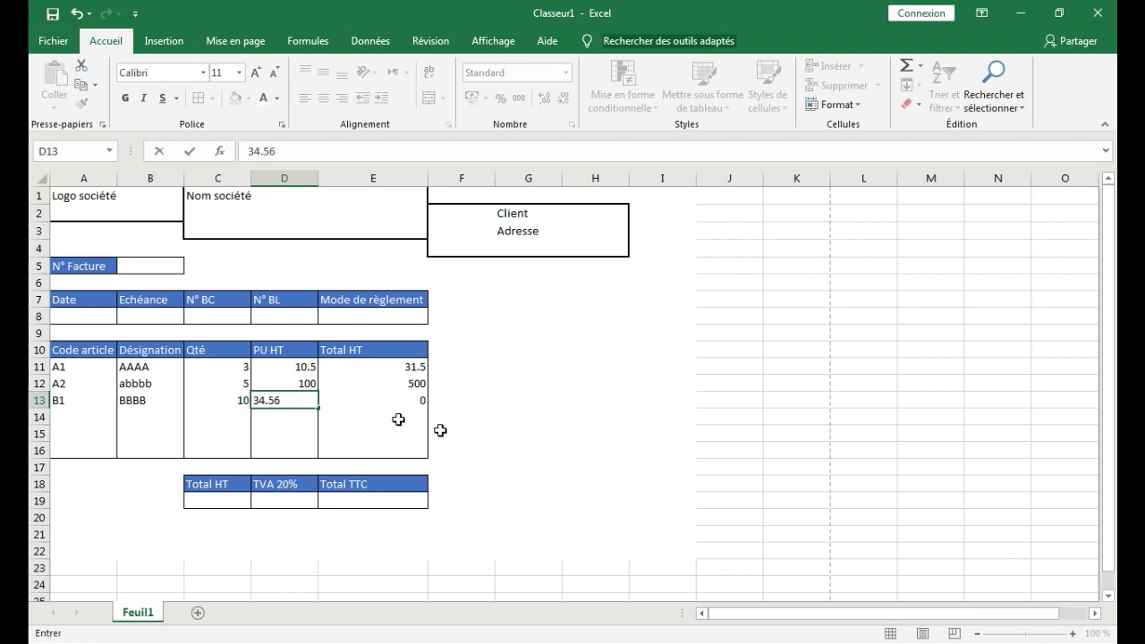
pyautogui.press('Return')
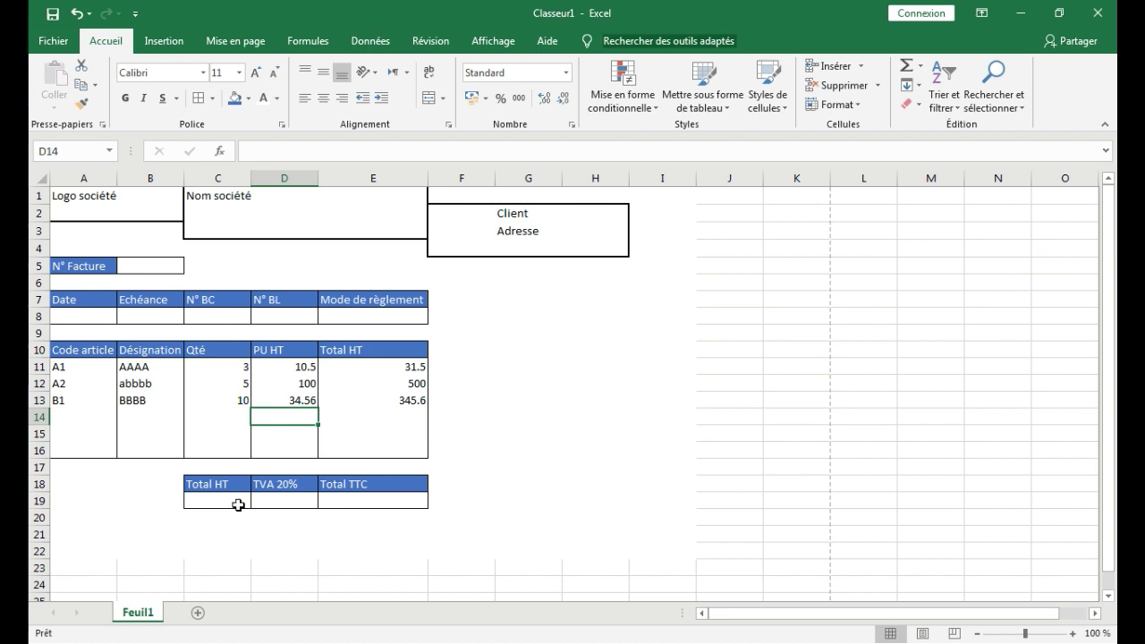
# Calculate the invoice's Total HT in C19 with =E11+E12+E13.
pyautogui.click(212, 503)
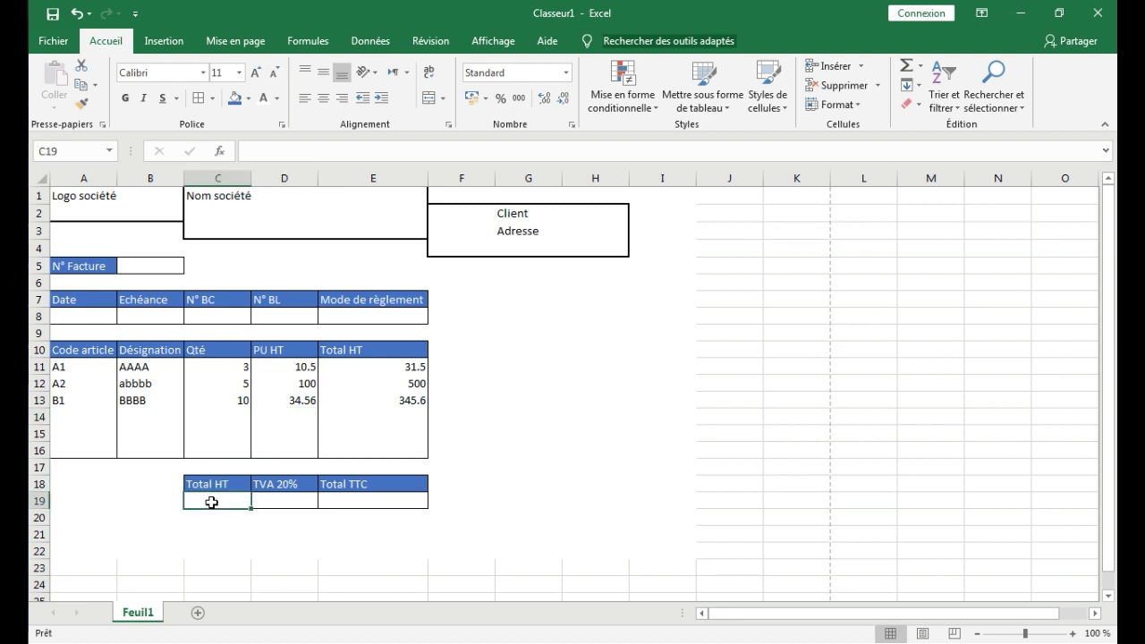
pyautogui.write('=')
pyautogui.click(396, 368)
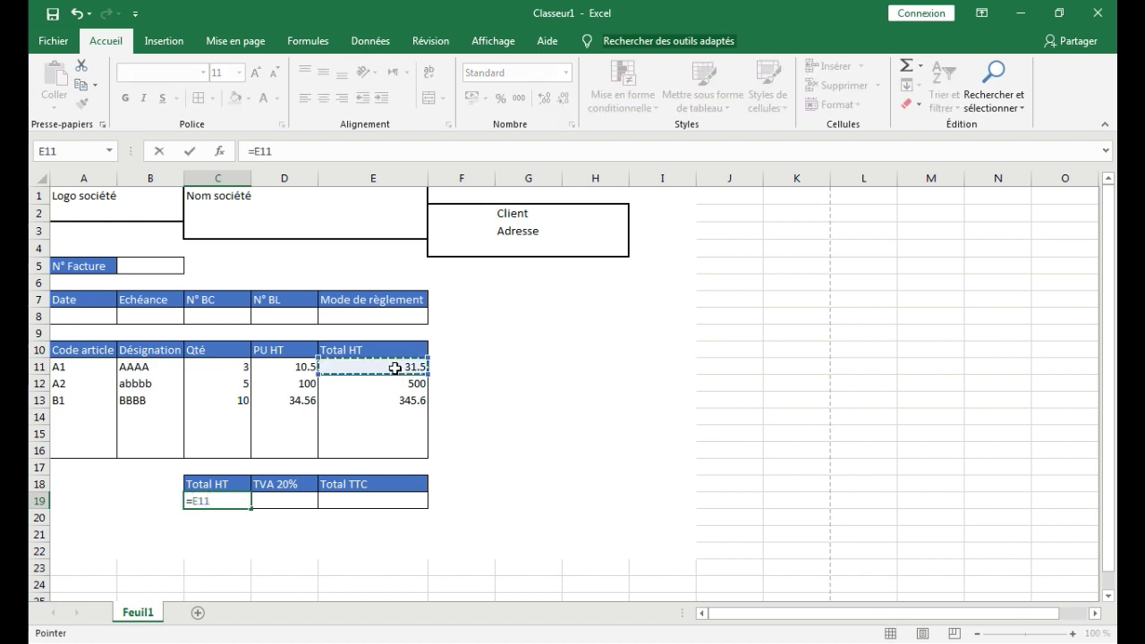
pyautogui.write('+')
pyautogui.click(397, 385)
pyautogui.write('+')
pyautogui.click(399, 400)
pyautogui.press('End')
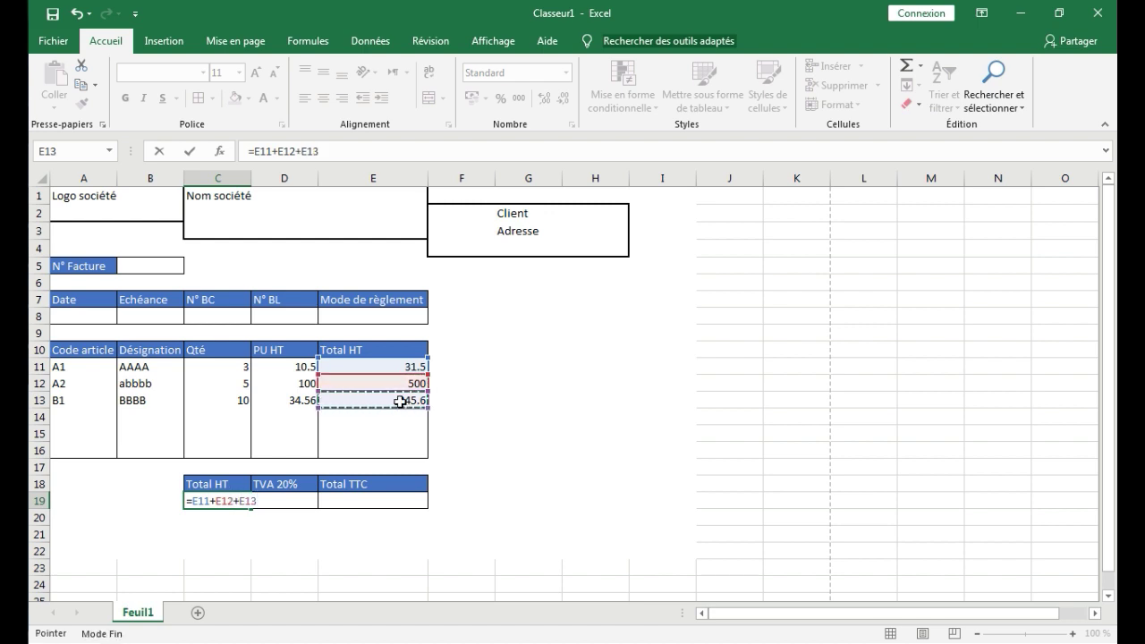
pyautogui.press('Return')
# Calculate the 20% TVA amount in D19 with =C19*0.2.
pyautogui.click(290, 500)
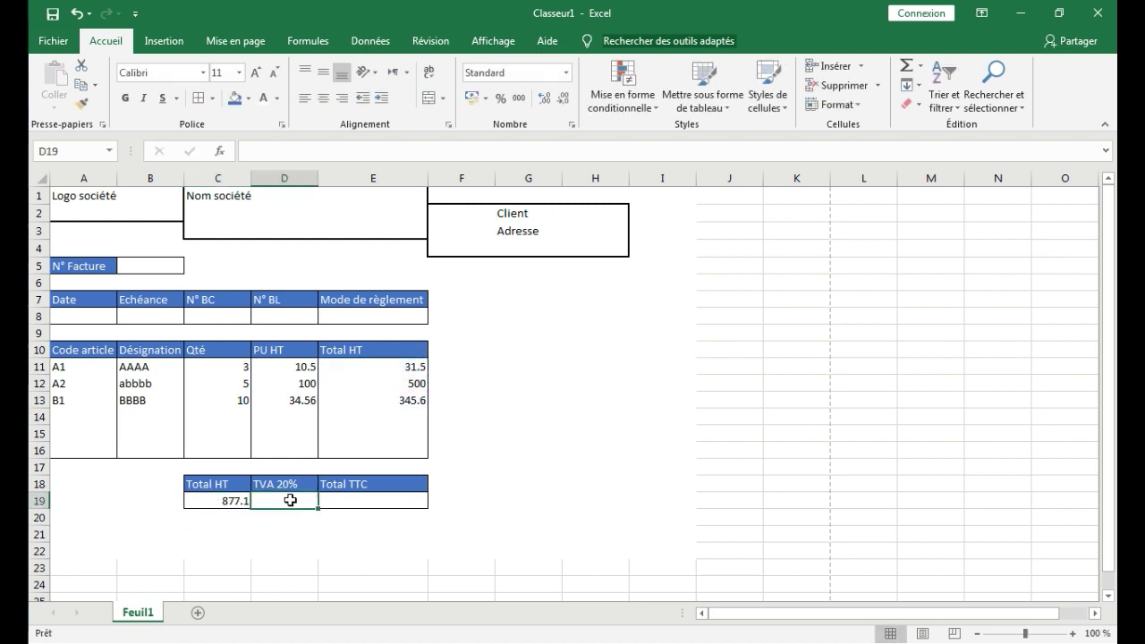
pyautogui.write('=')
pyautogui.click(223, 501)
pyautogui.write('*')
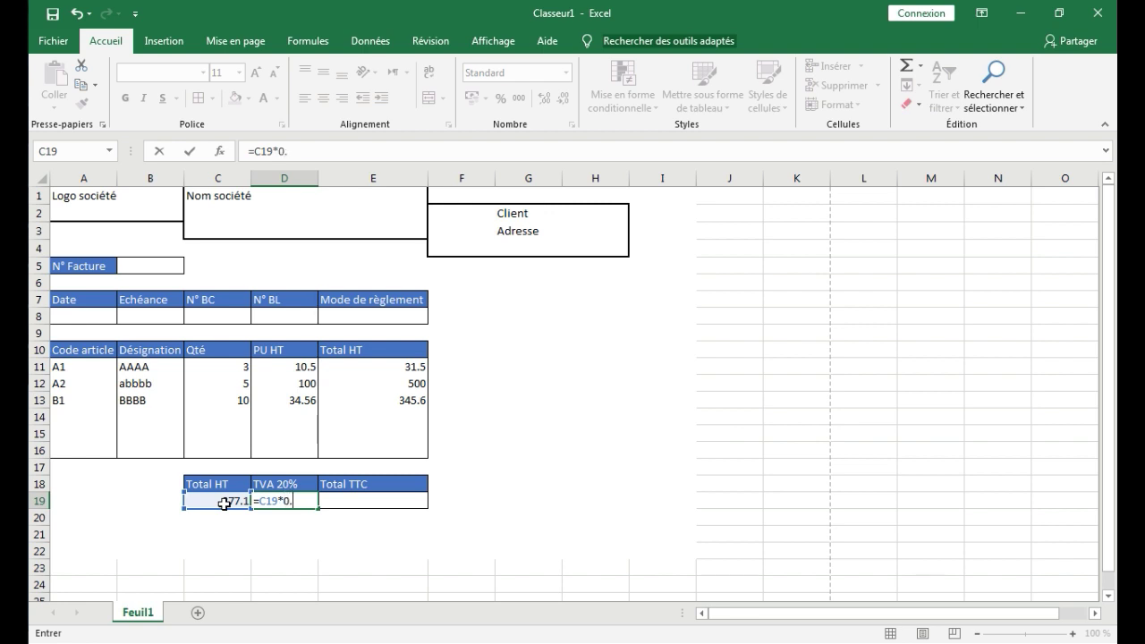
pyautogui.write('0.2')
pyautogui.press('Return')
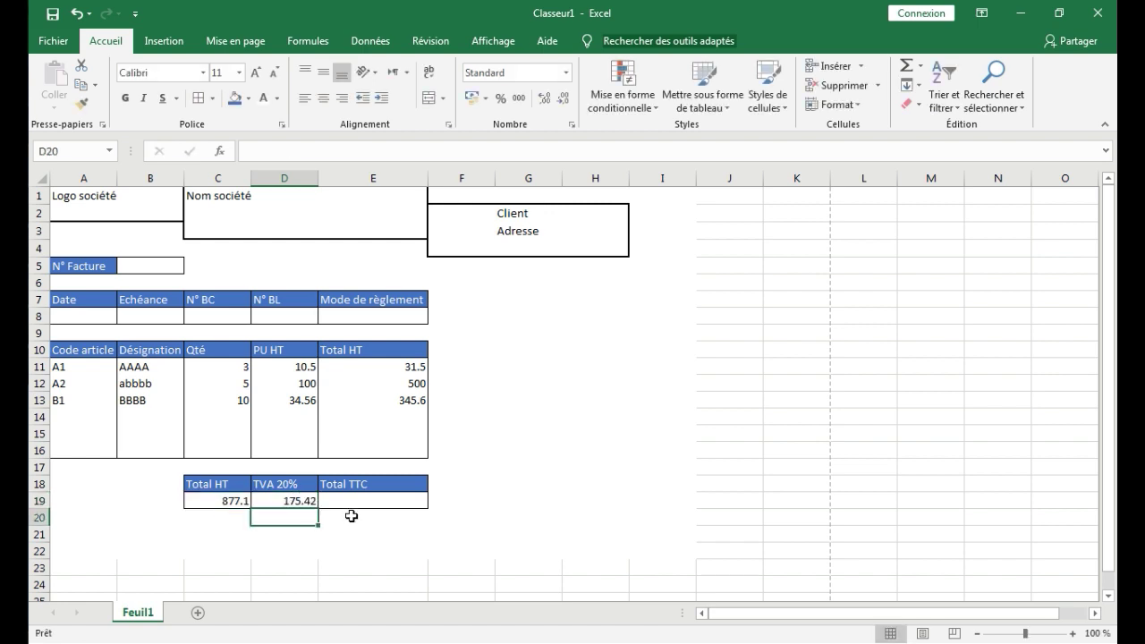
# Calculate the Total TTC in E19 with a formula that adds the 20% TVA to the Total HT in C19.
pyautogui.click(381, 501)
pyautogui.write('=')
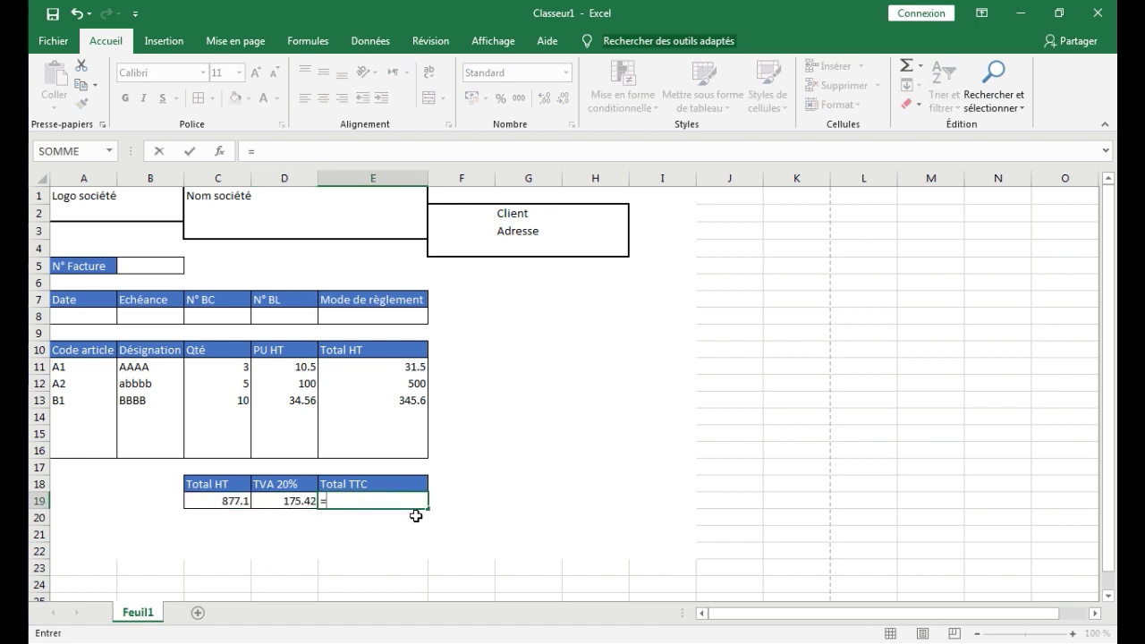
pyautogui.click(226, 501)
pyautogui.write('*1')
pyautogui.press('Return')
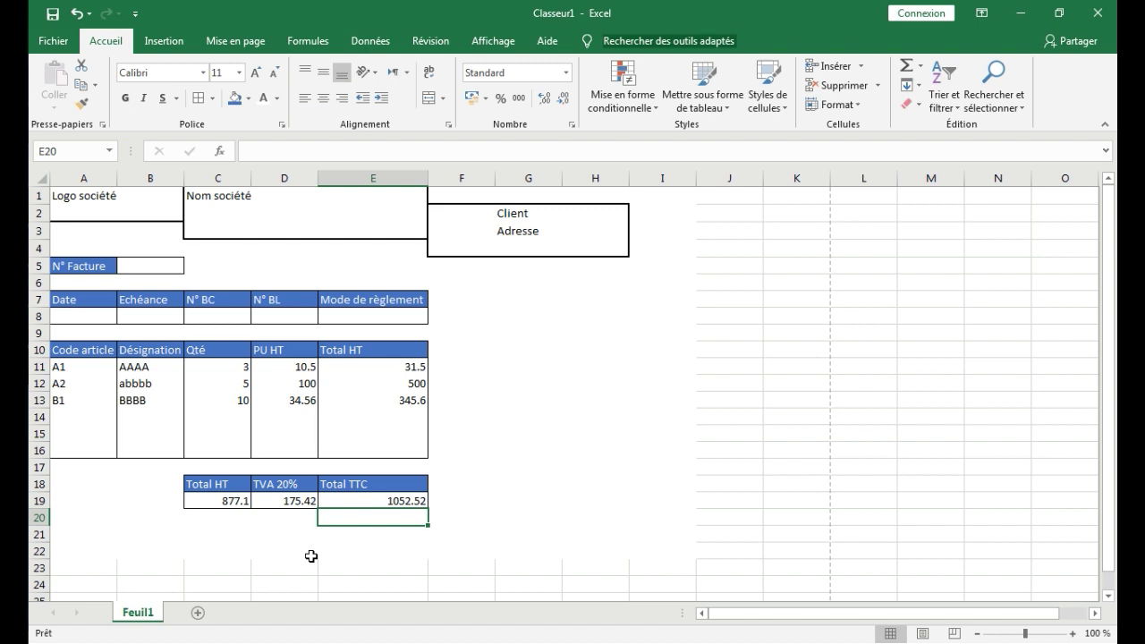